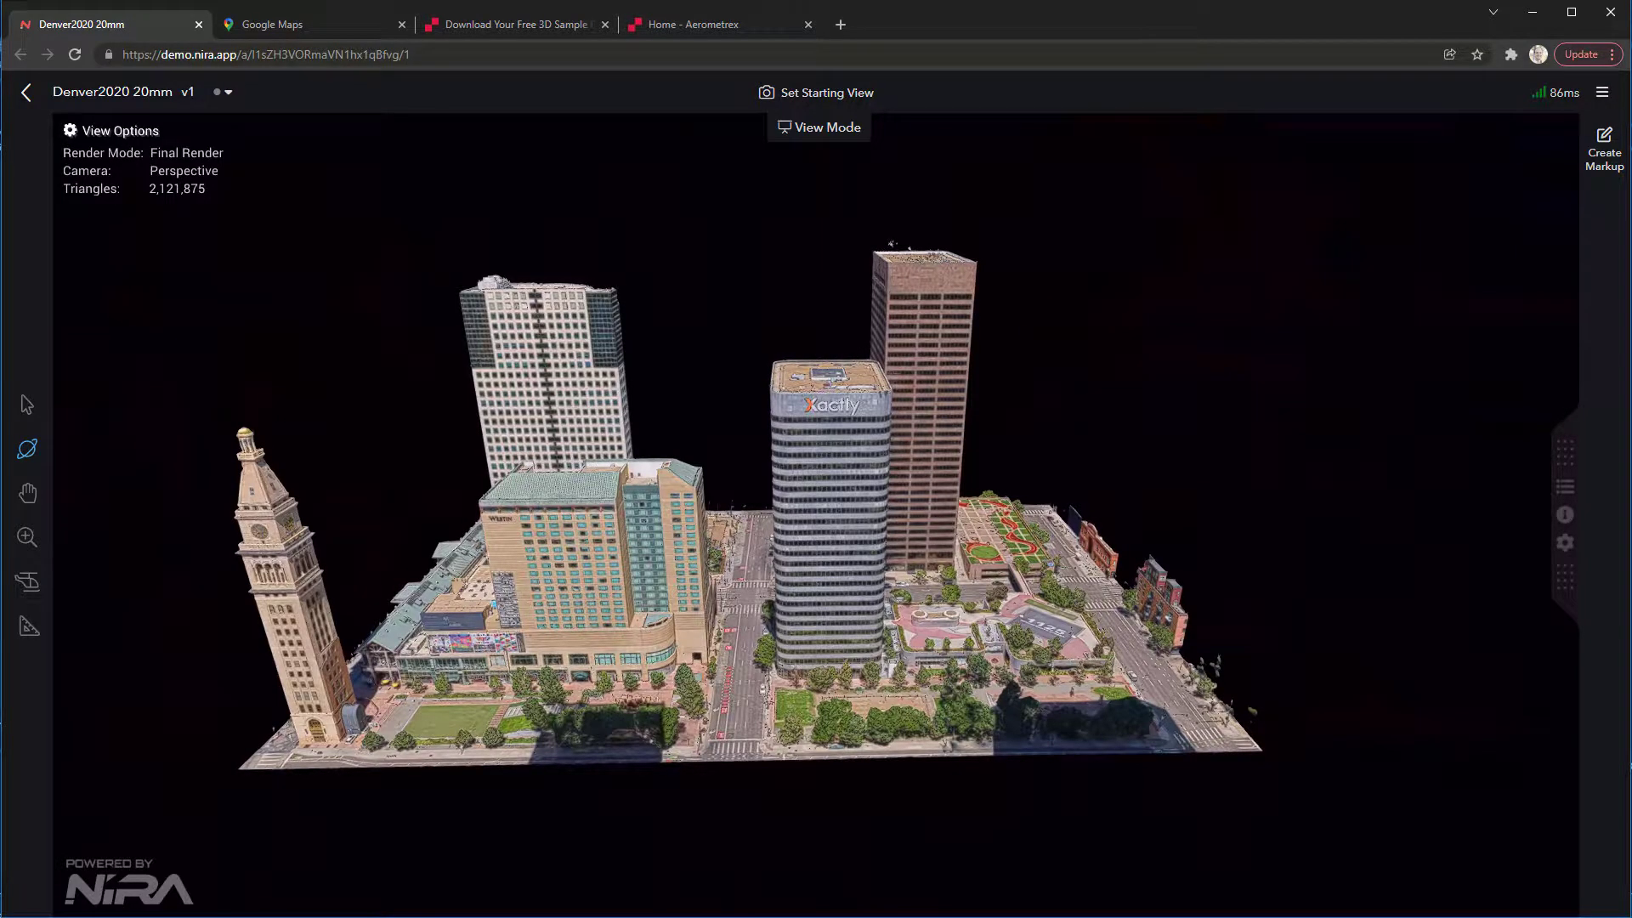
Look over the Denver city model, and view the Aerometrex home page in its browser tab
left_click_drag(1231, 411, 874, 376)
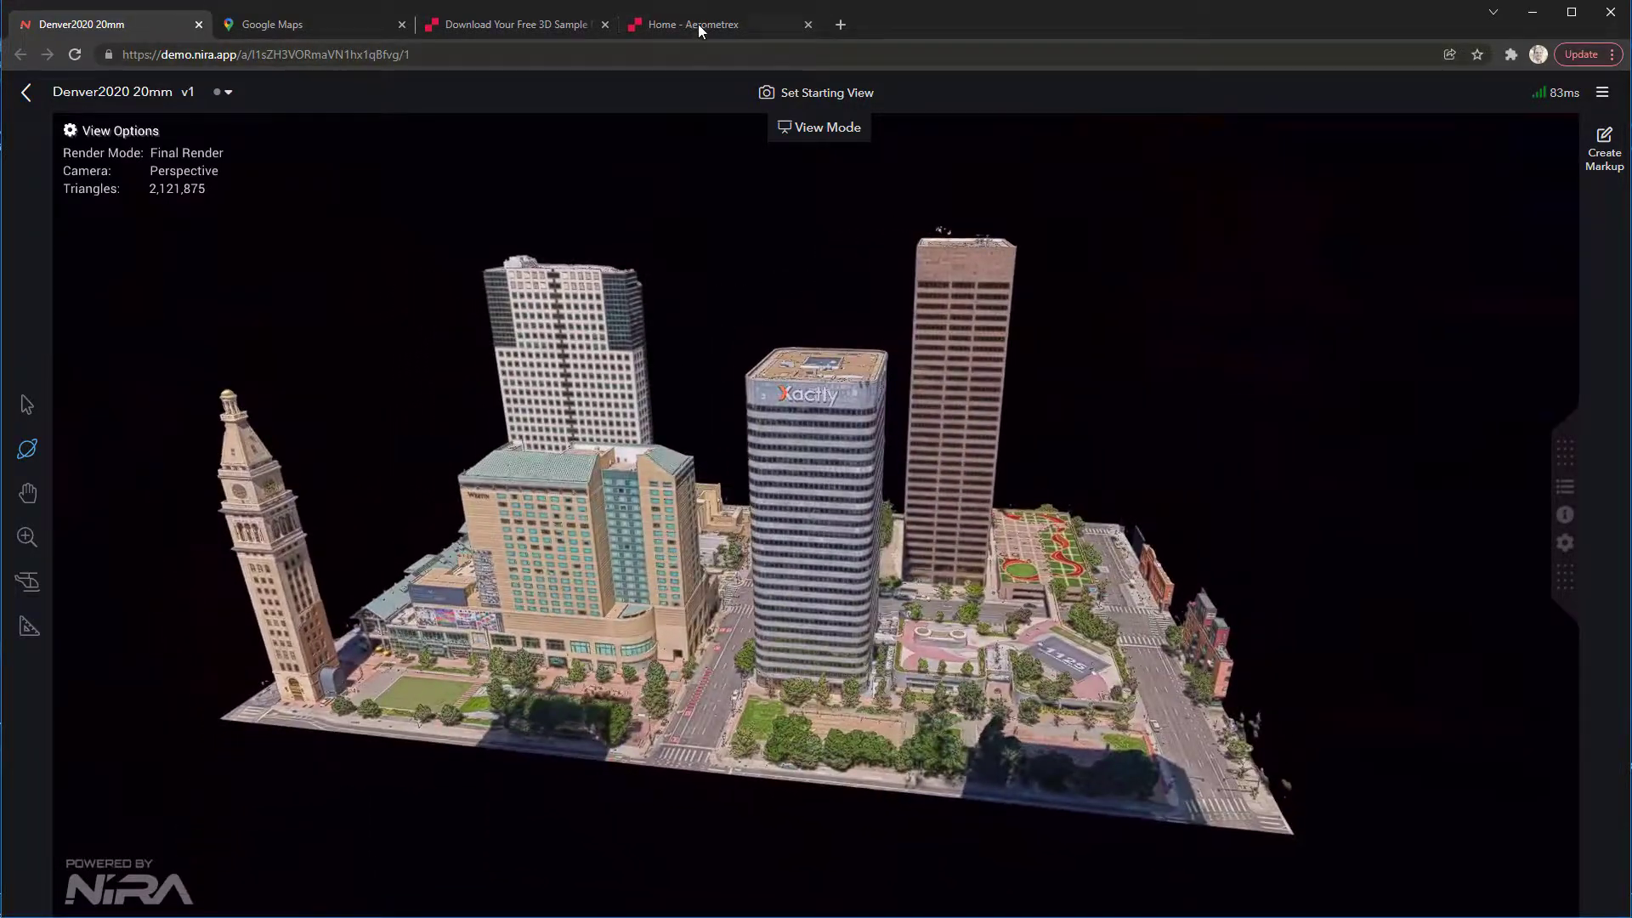
left_click(697, 24)
scroll(929, 521, "up", 12)
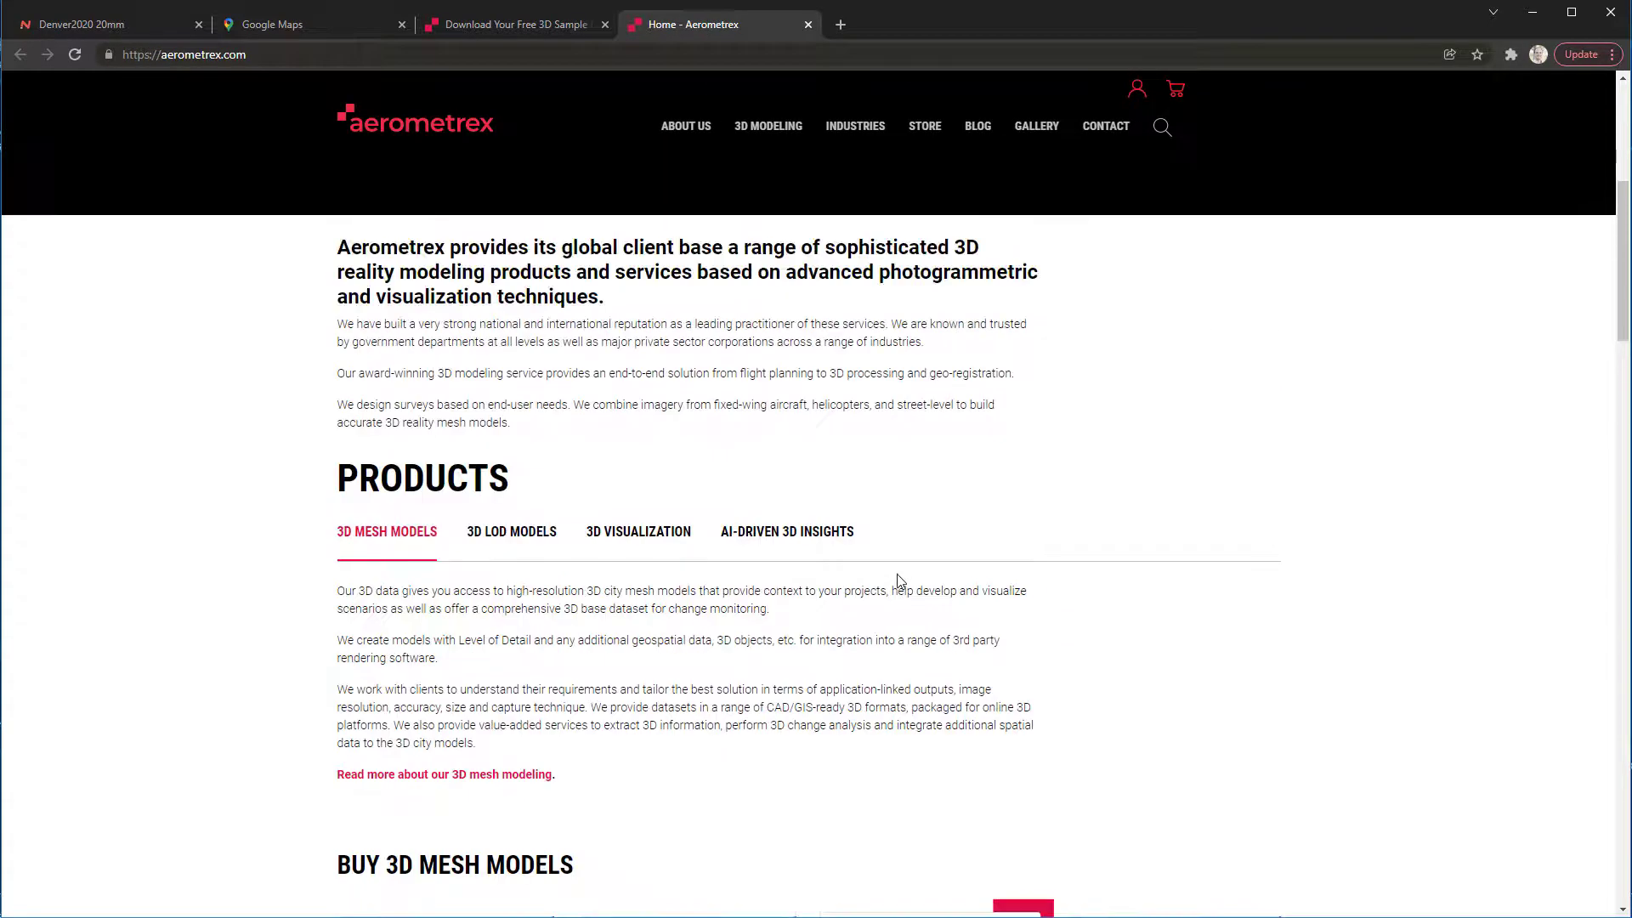
scroll(896, 569, "up", 2)
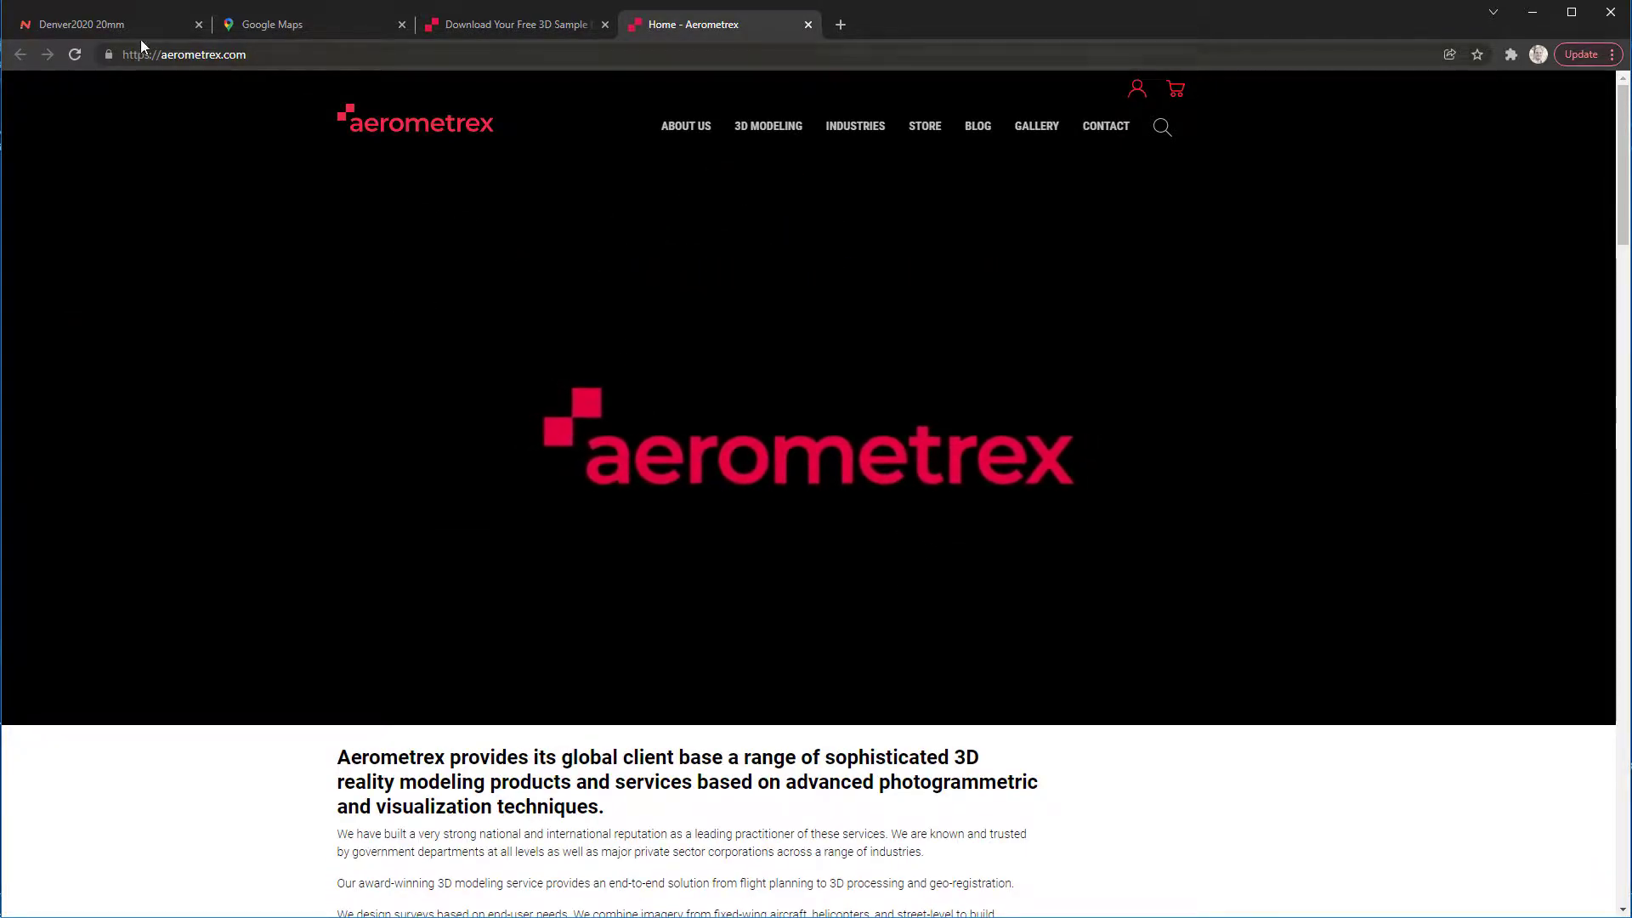
In the Denver2020 20mm model, measure the rectangular lawn's building-side edge with a line from the corner by the brick steps to the opposite corner
left_click(110, 24)
left_click_drag(894, 432, 813, 571)
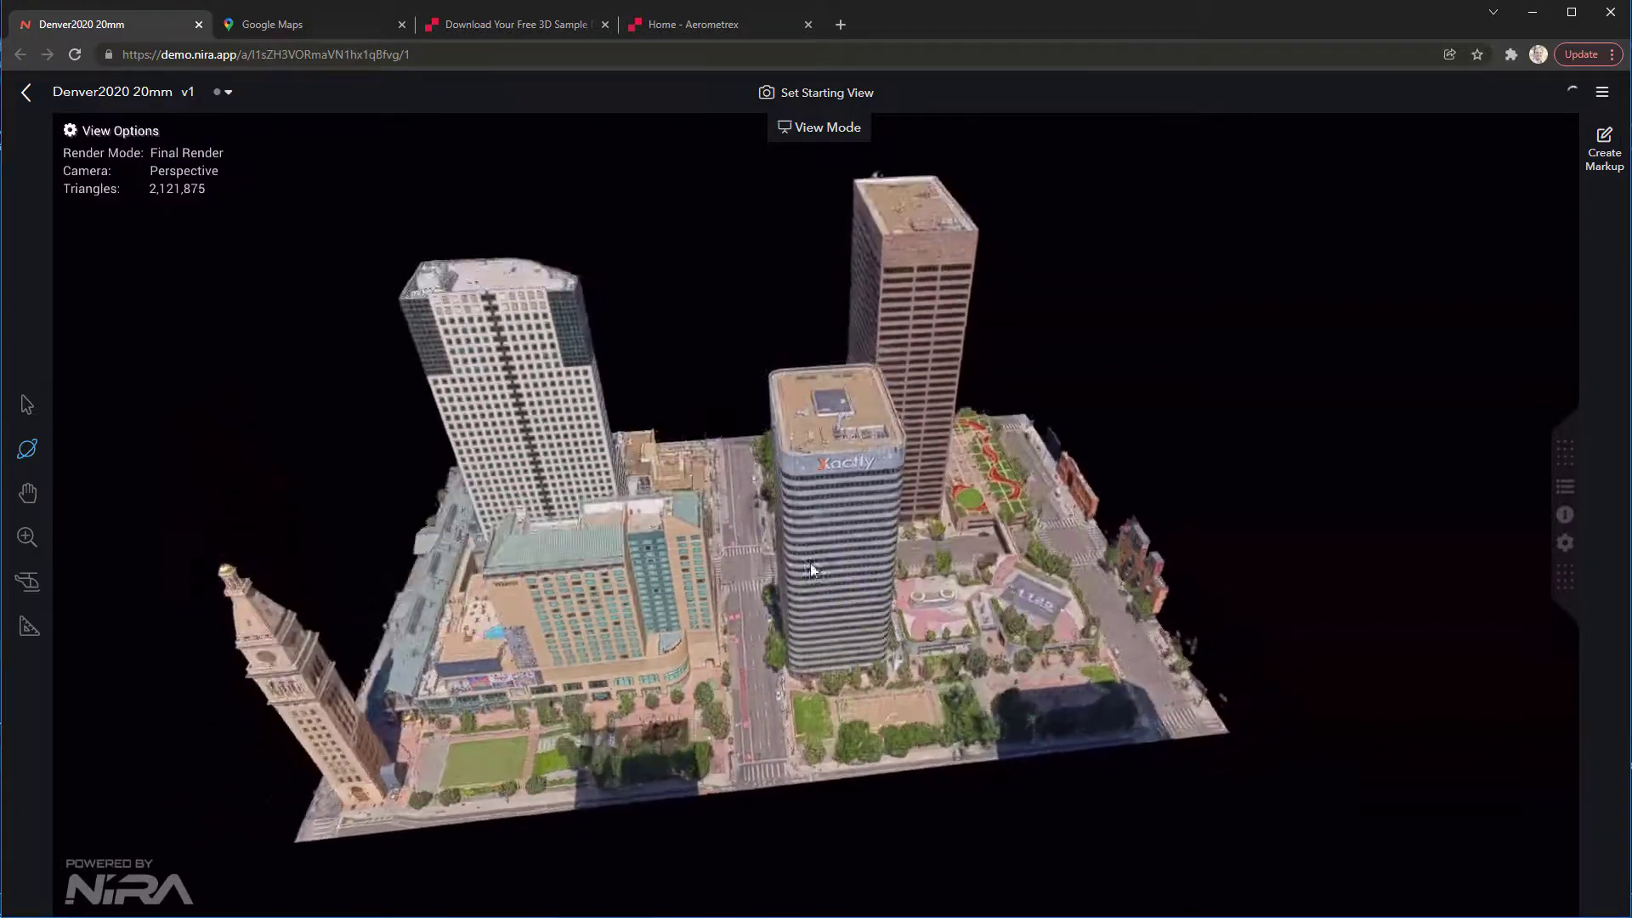
middle_click_drag(610, 628, 738, 506)
scroll(738, 507, "down", 5)
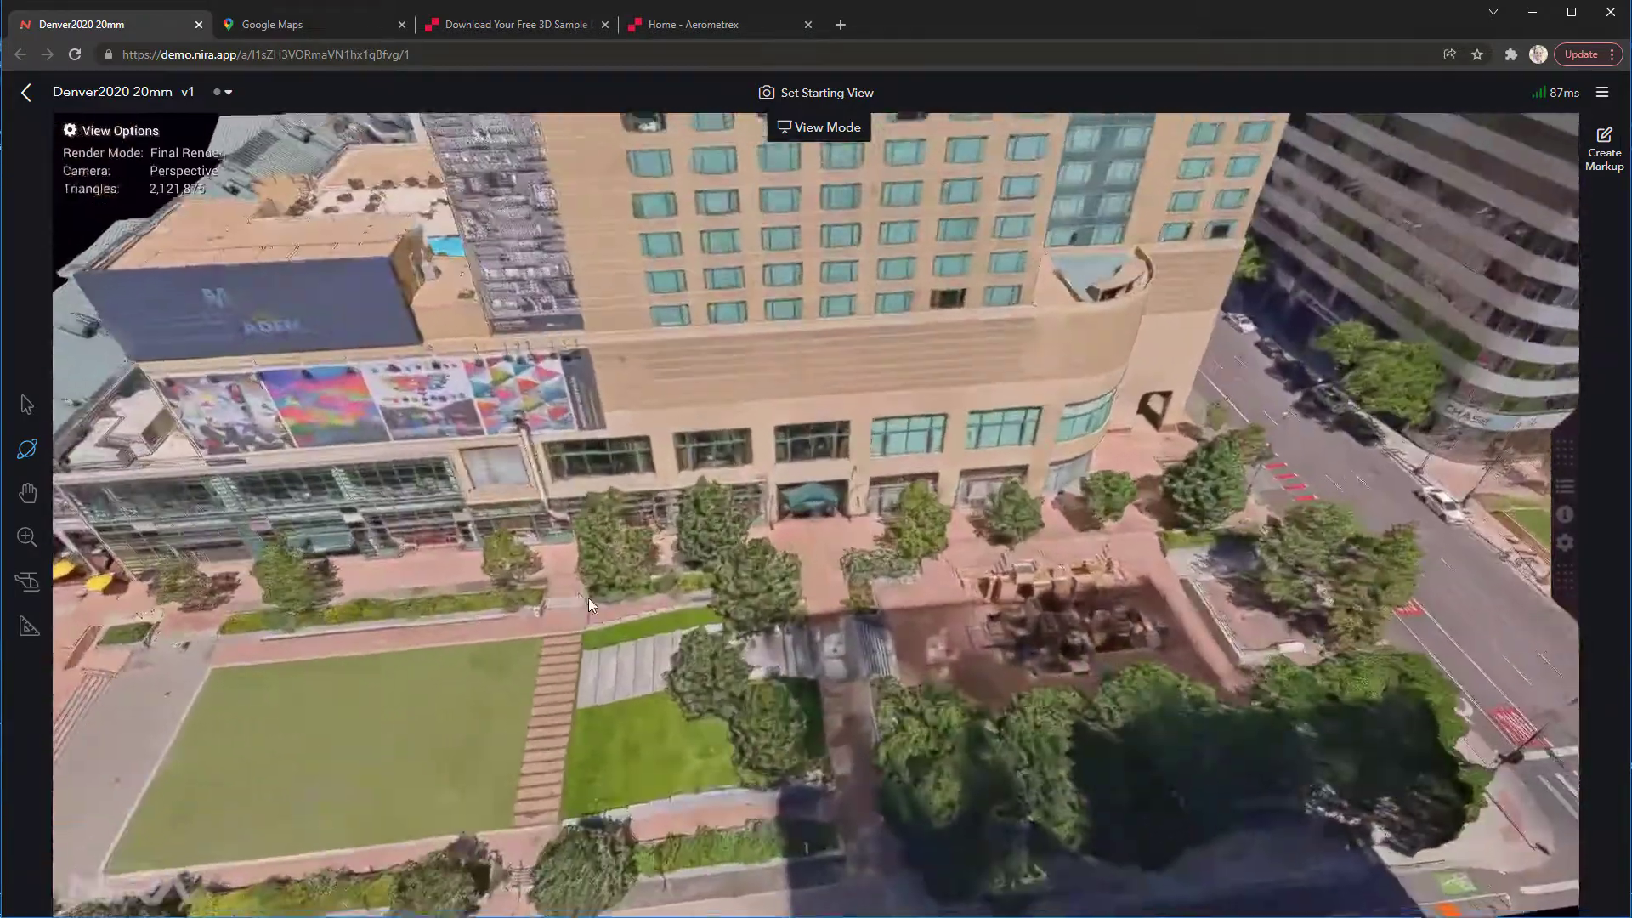
scroll(738, 505, "down", 5)
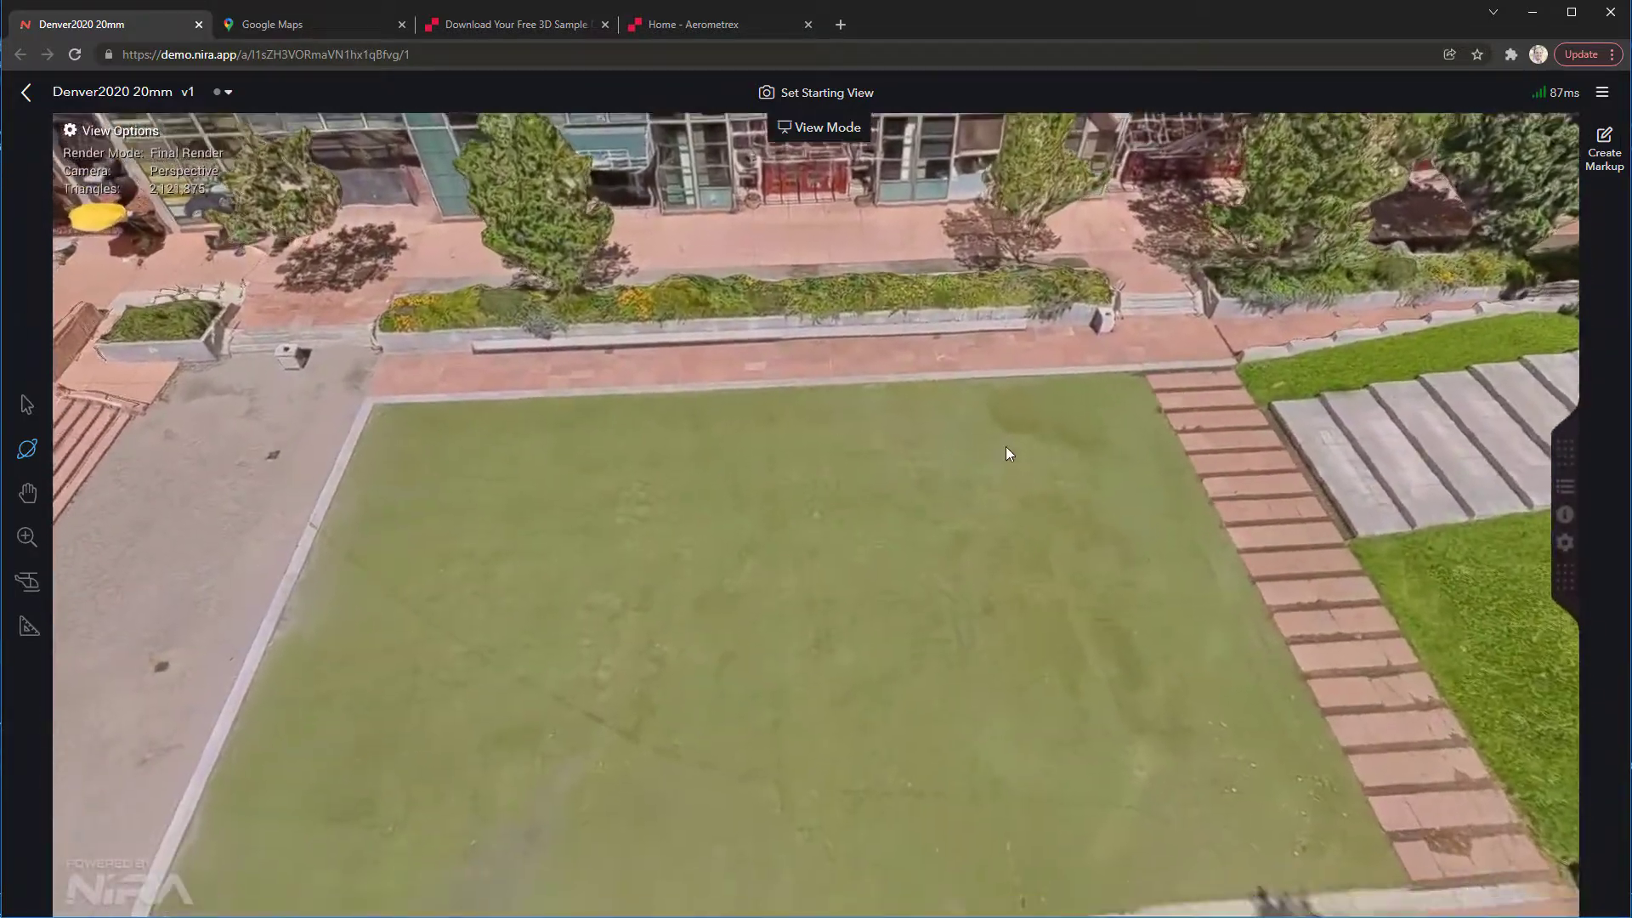
middle_click_drag(974, 425, 992, 377)
scroll(991, 377, "down", 1)
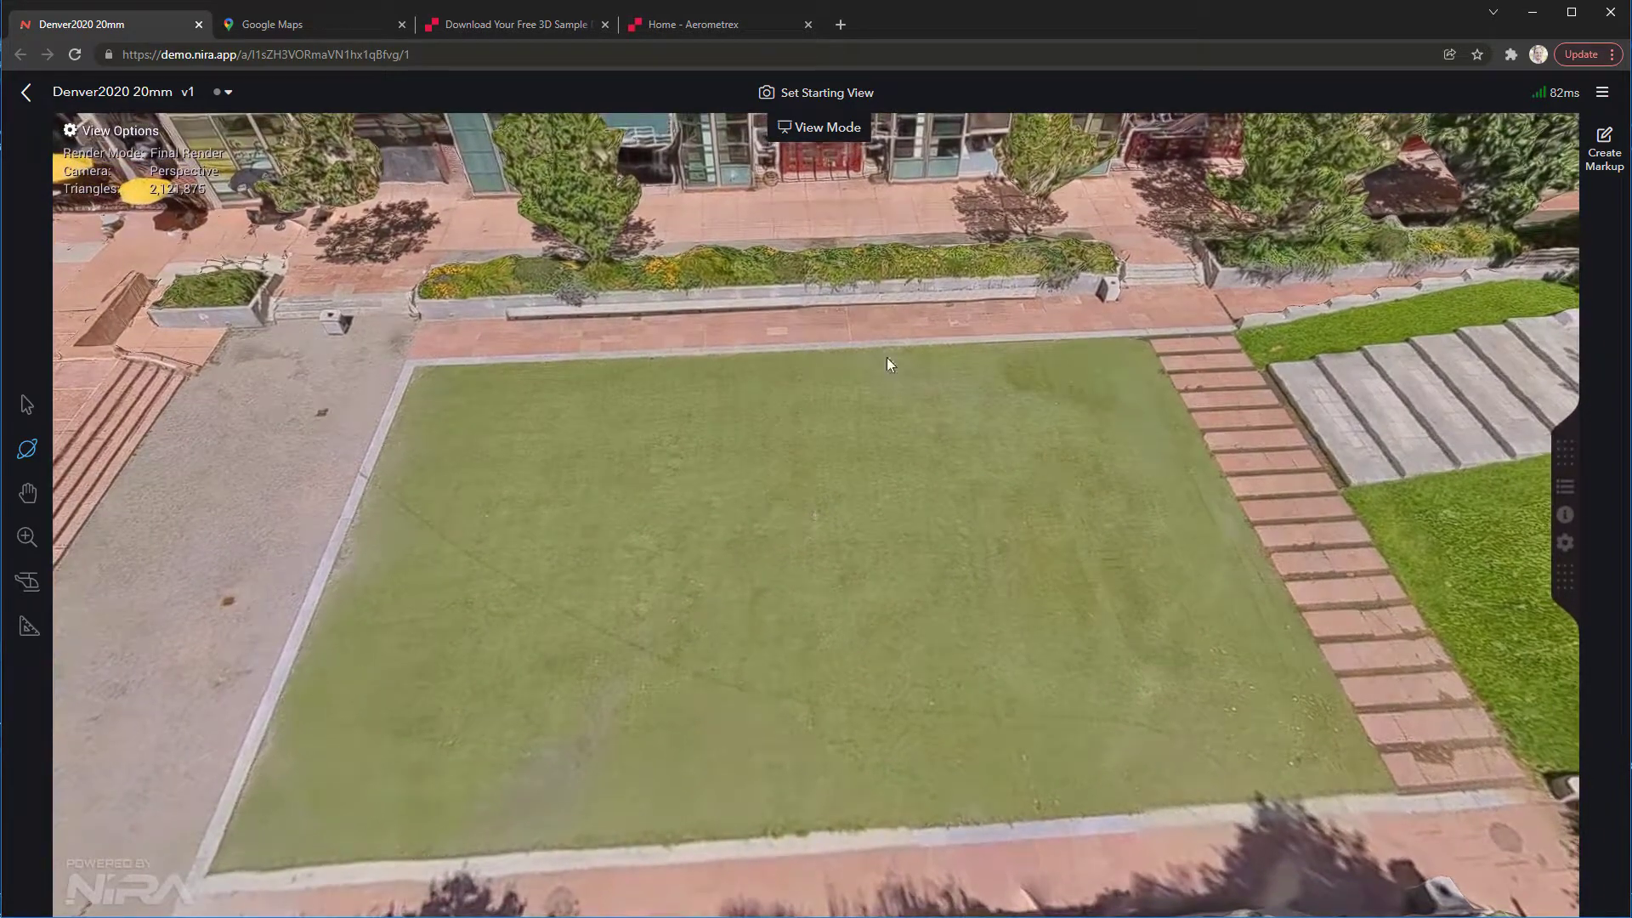
left_click(30, 627)
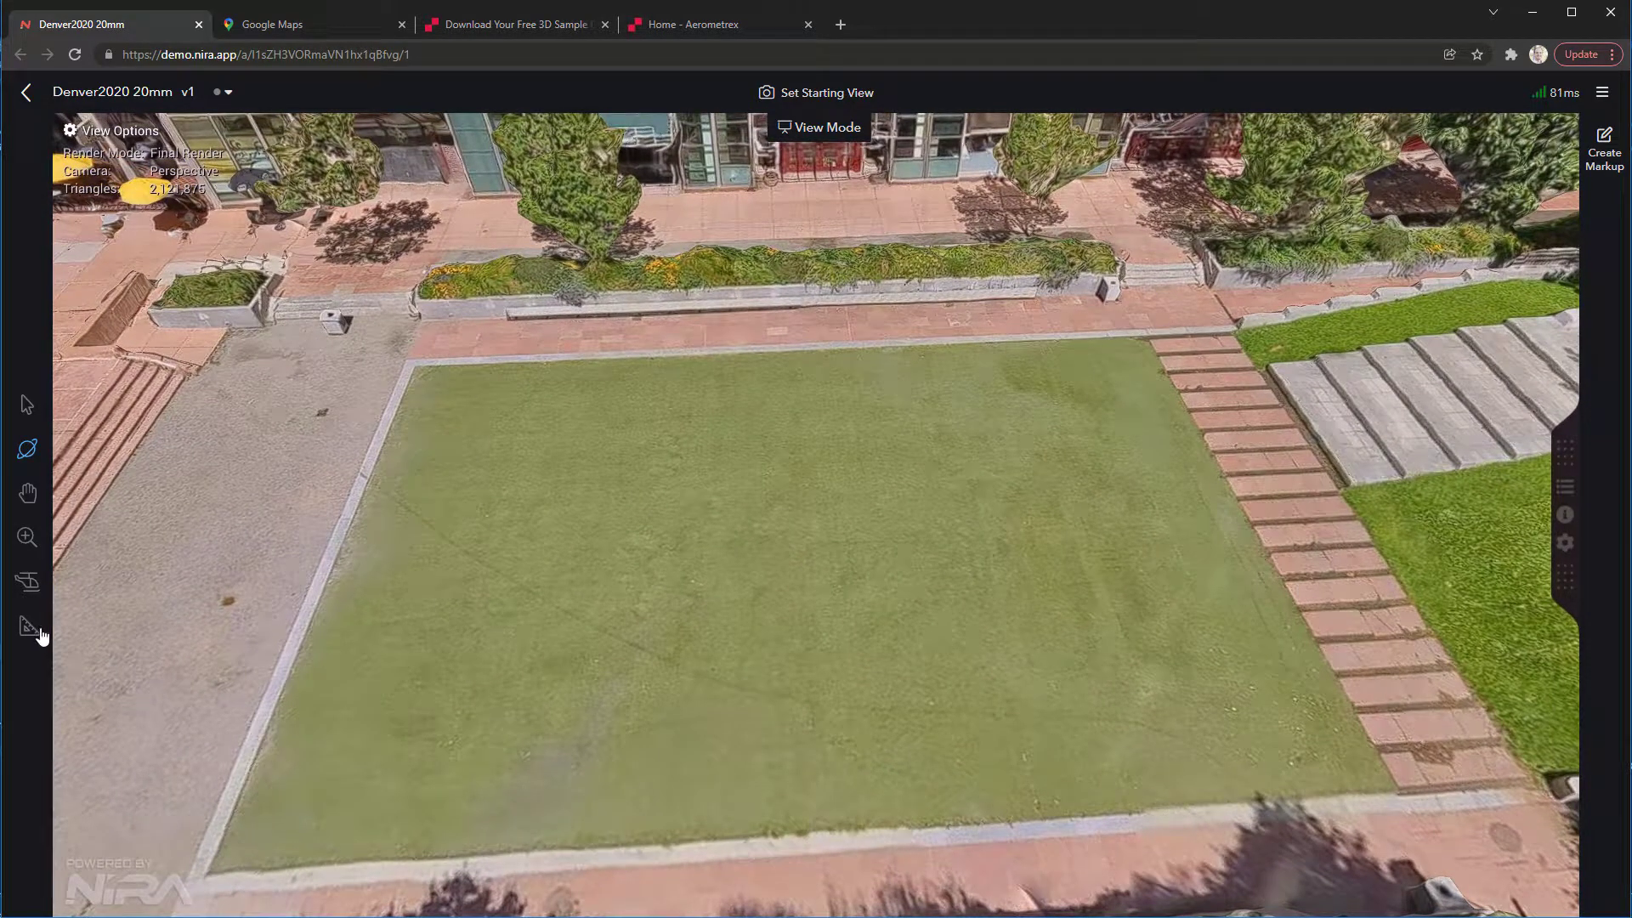
left_click(1145, 336)
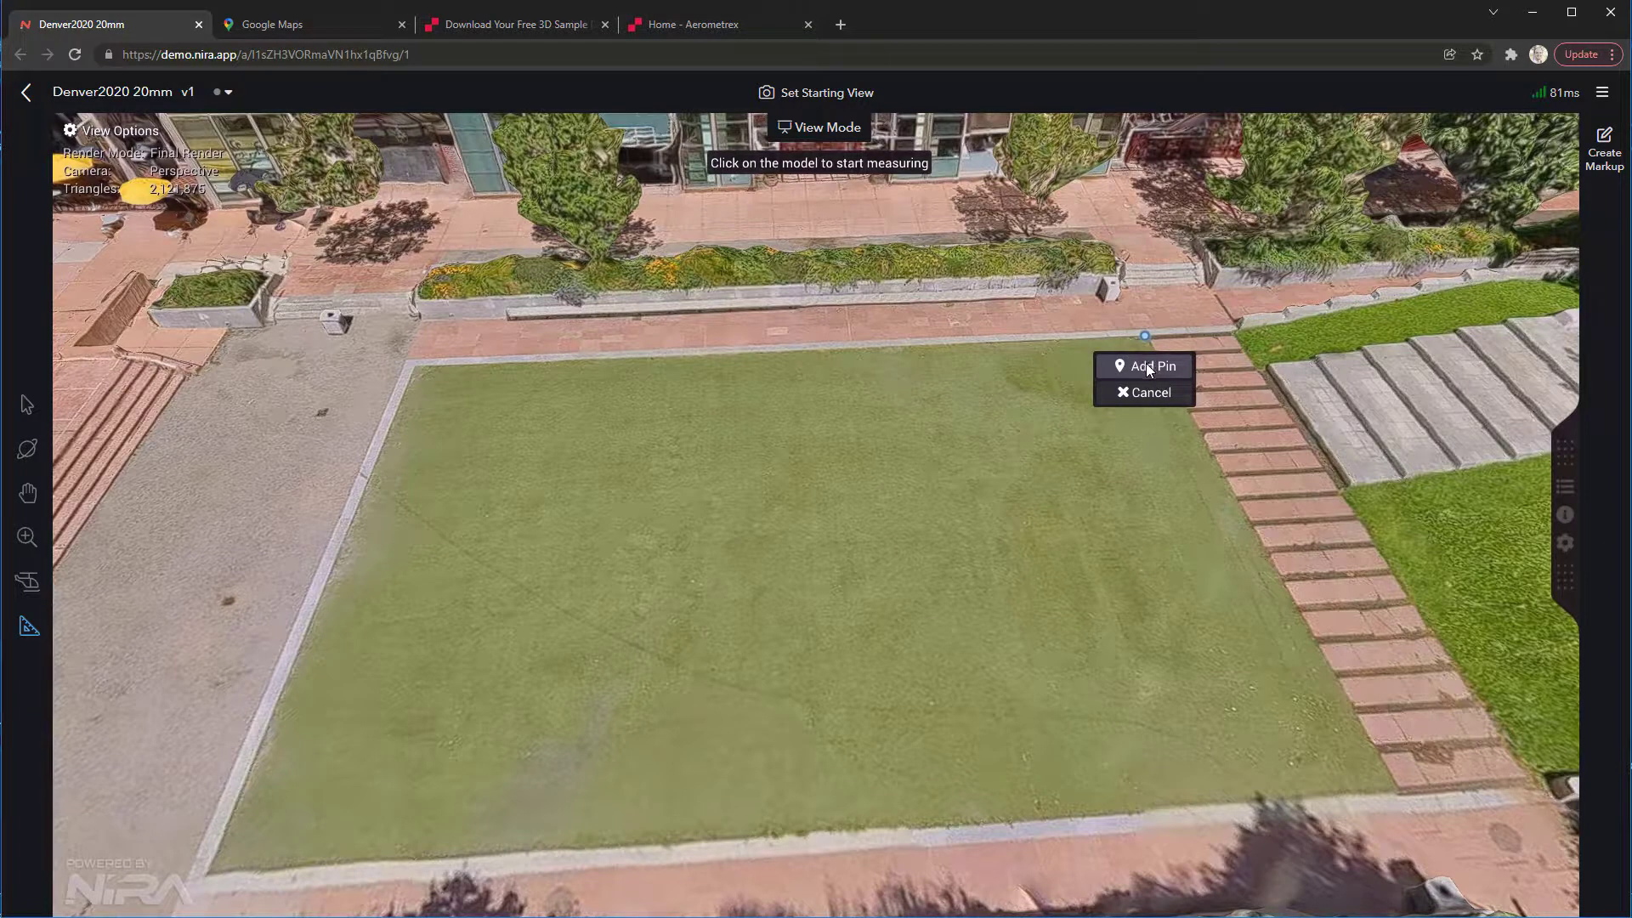
left_click(1138, 367)
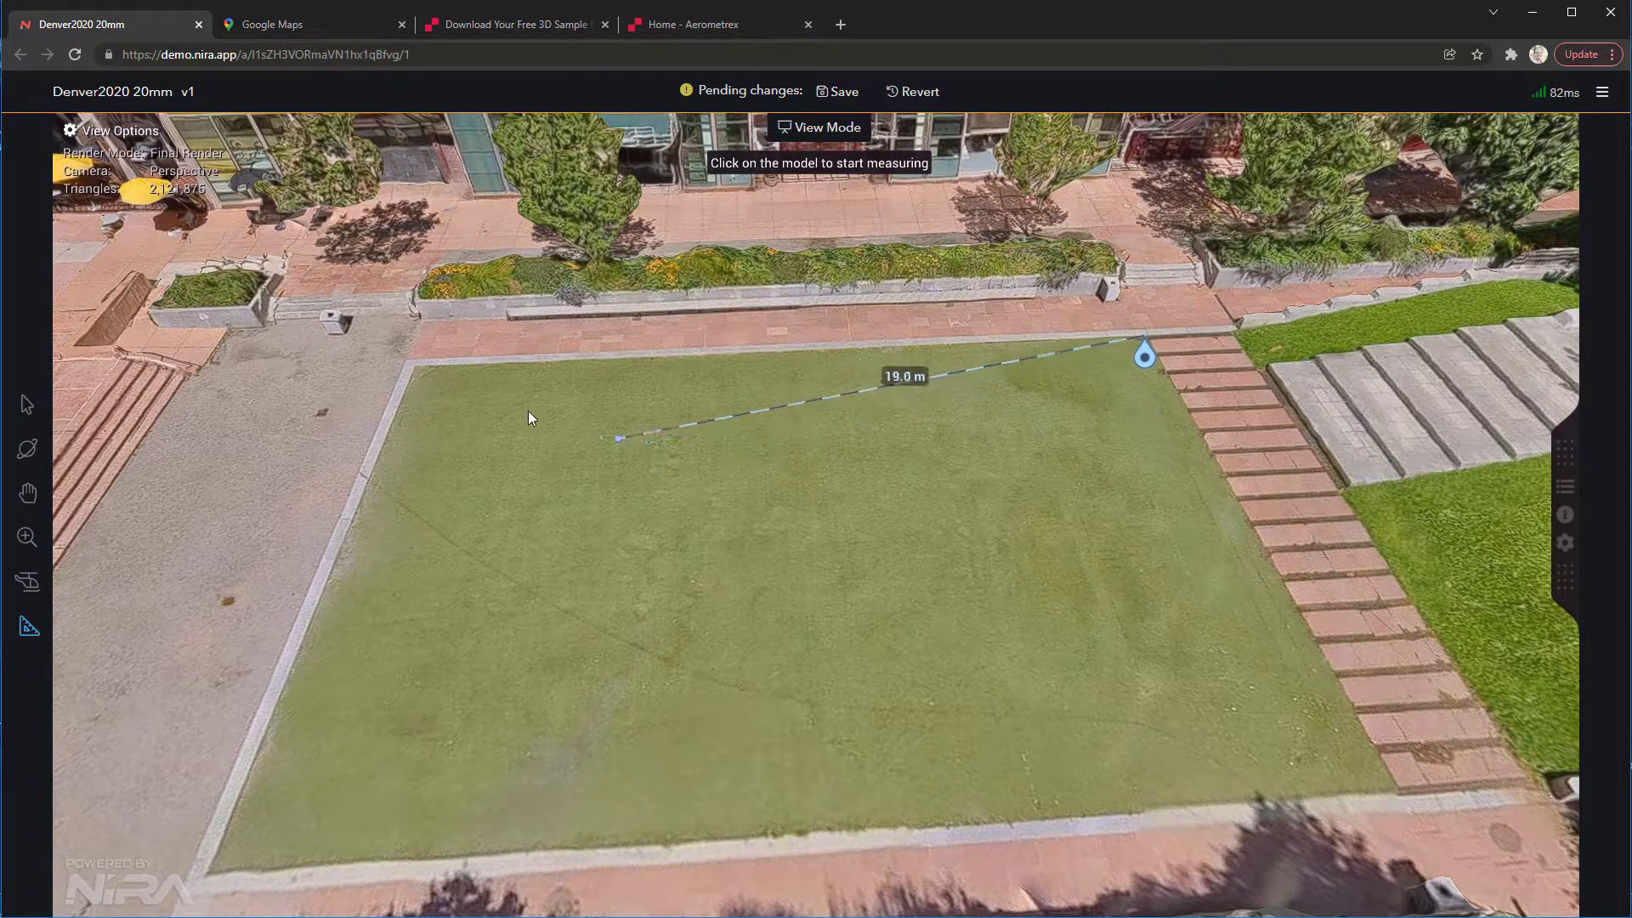
left_click(416, 365)
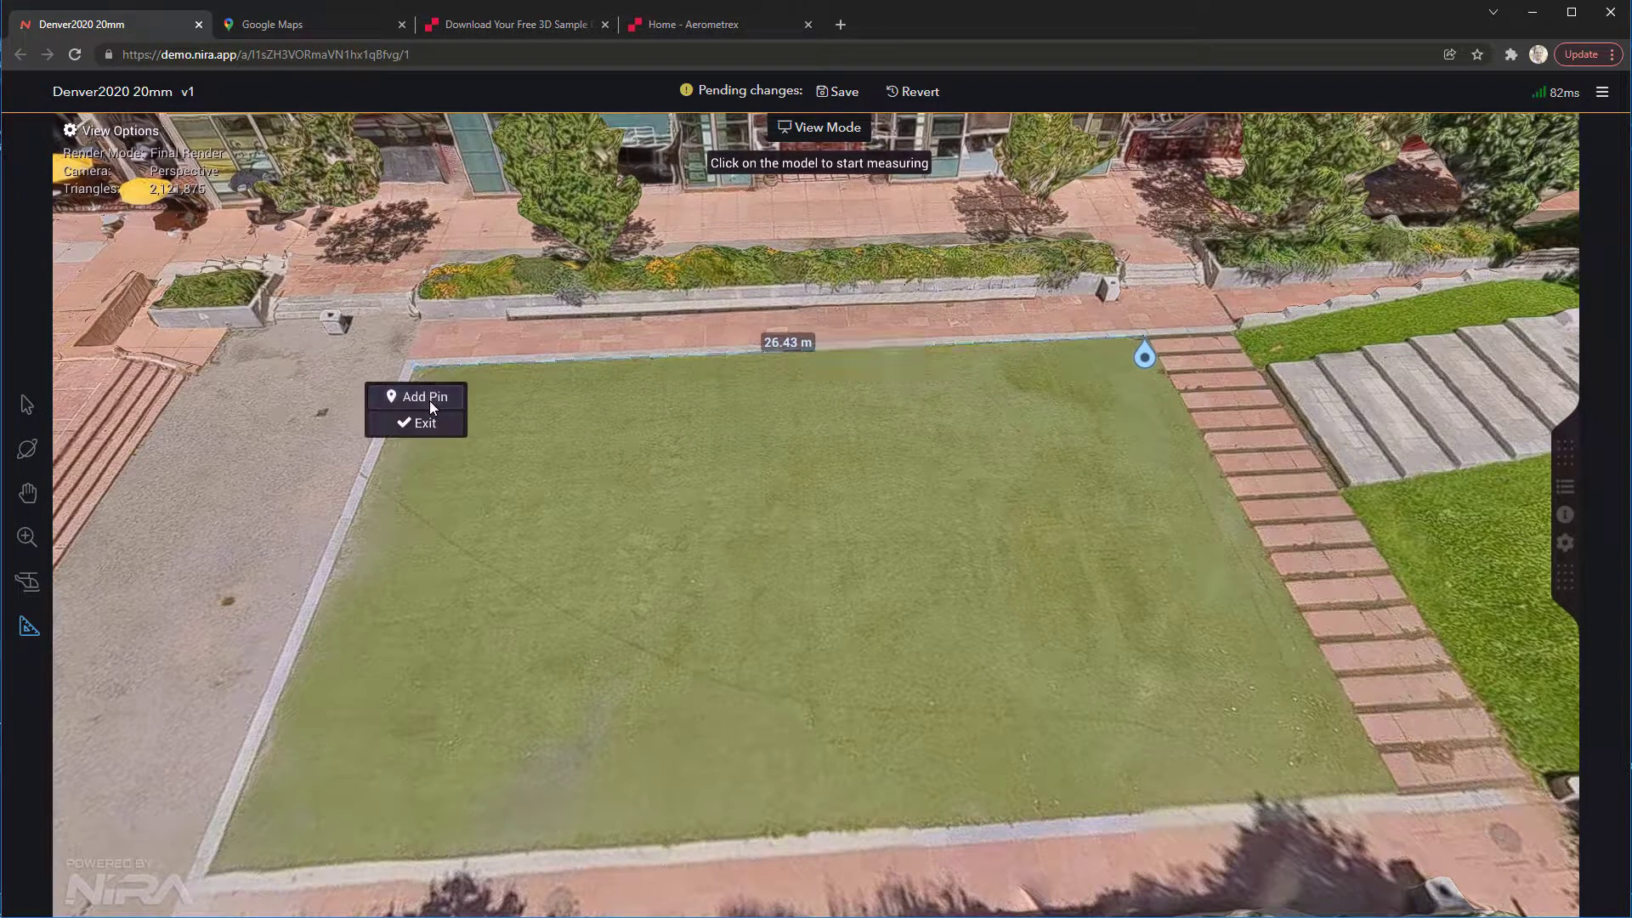
left_click(431, 398)
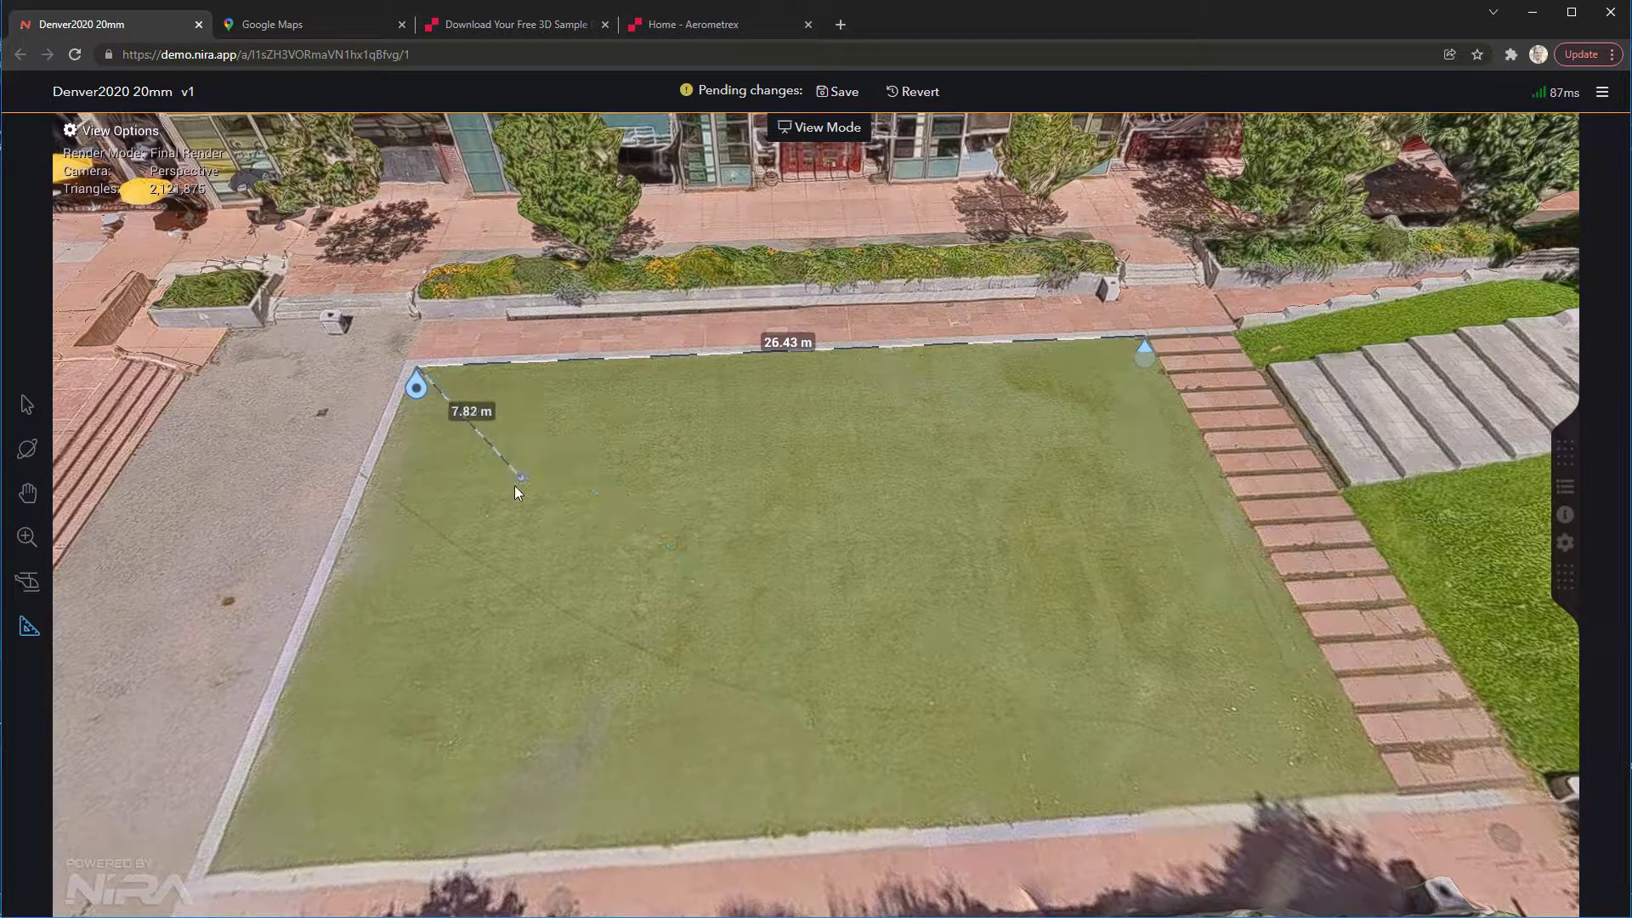
right_click(816, 537)
left_click(821, 594)
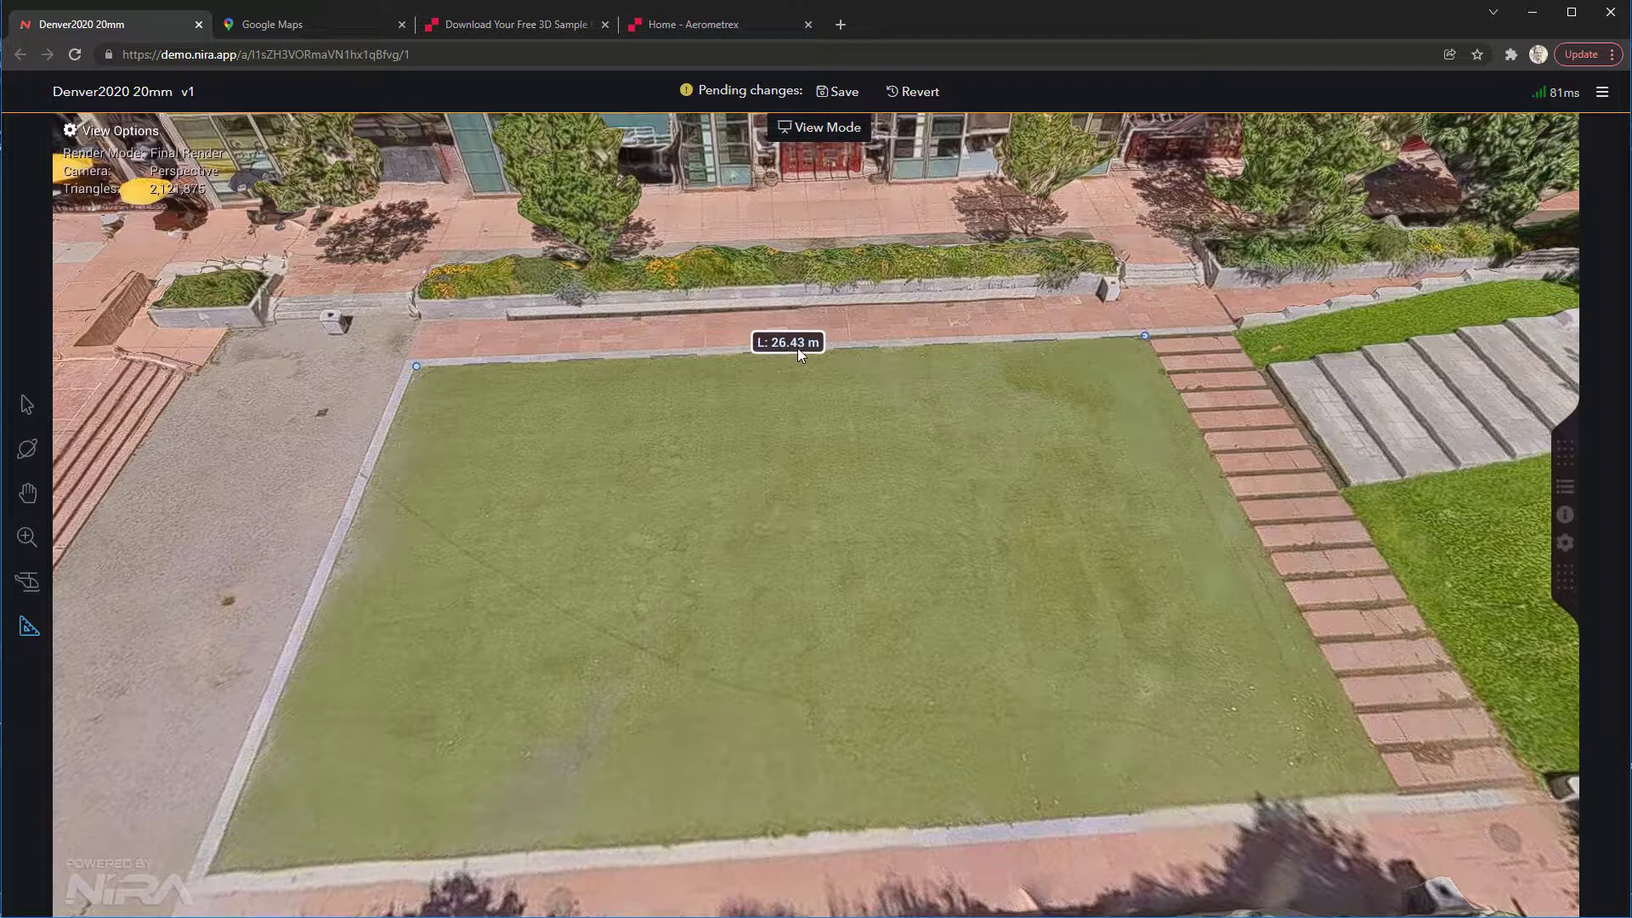
Switch to Google Maps, locate the same lawn beside the clock tower, and clear the existing distance measurement
left_click(262, 24)
scroll(595, 595, "up", 5)
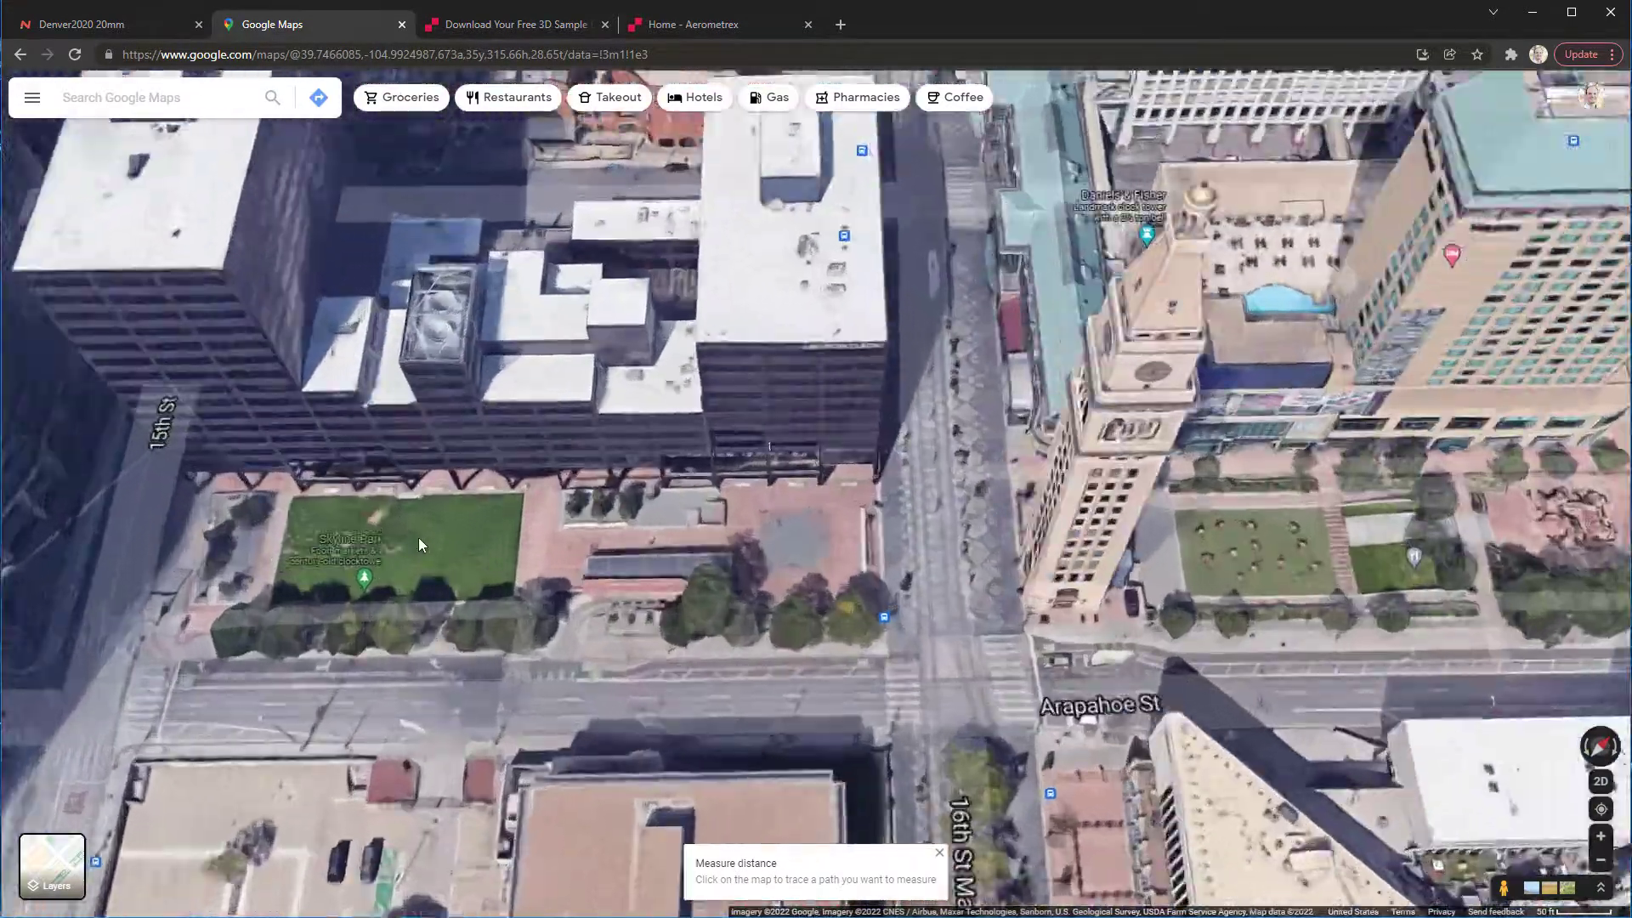
scroll(418, 537, "up", 3)
left_click_drag(683, 543, 327, 525)
scroll(540, 489, "down", 3)
left_click_drag(1300, 510, 646, 465)
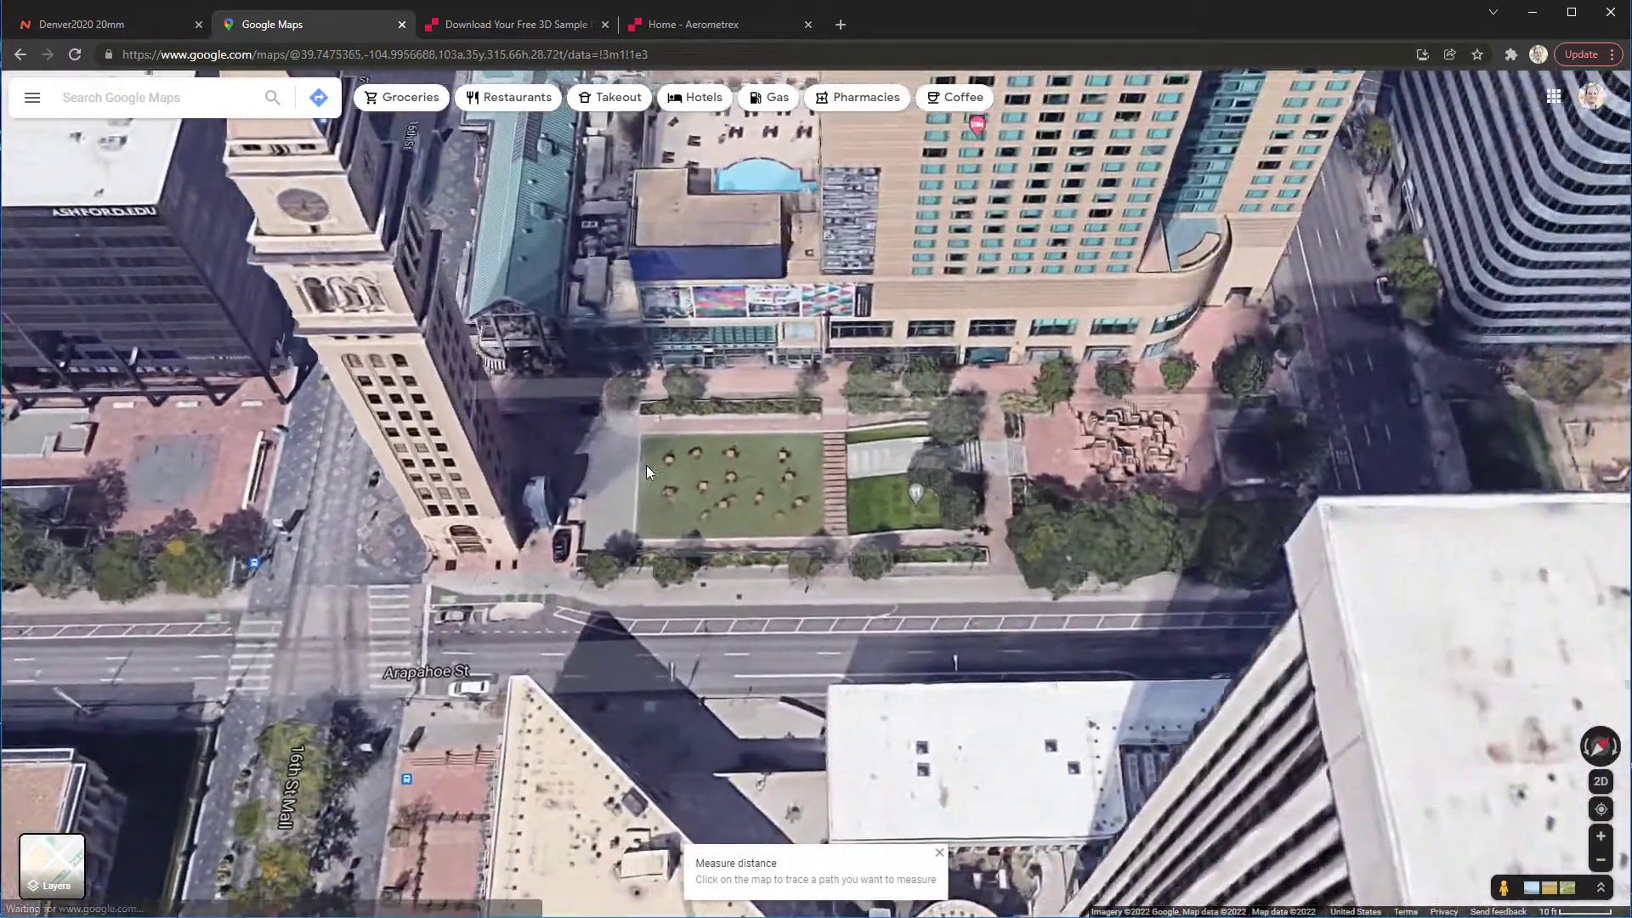
scroll(768, 426, "up", 4)
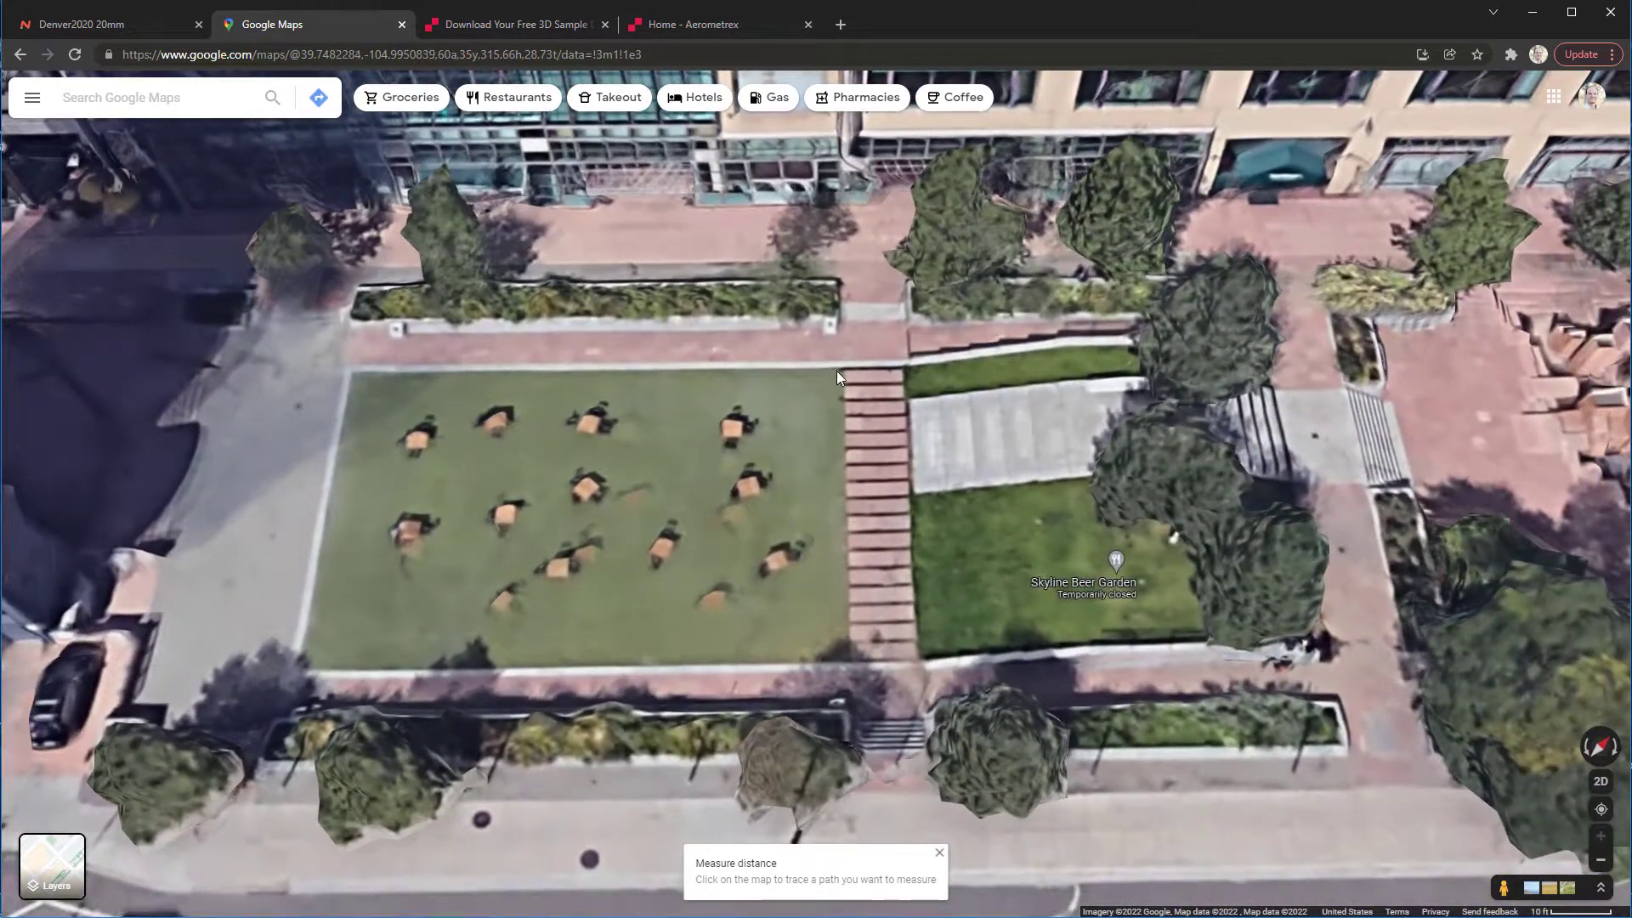
right_click(839, 368)
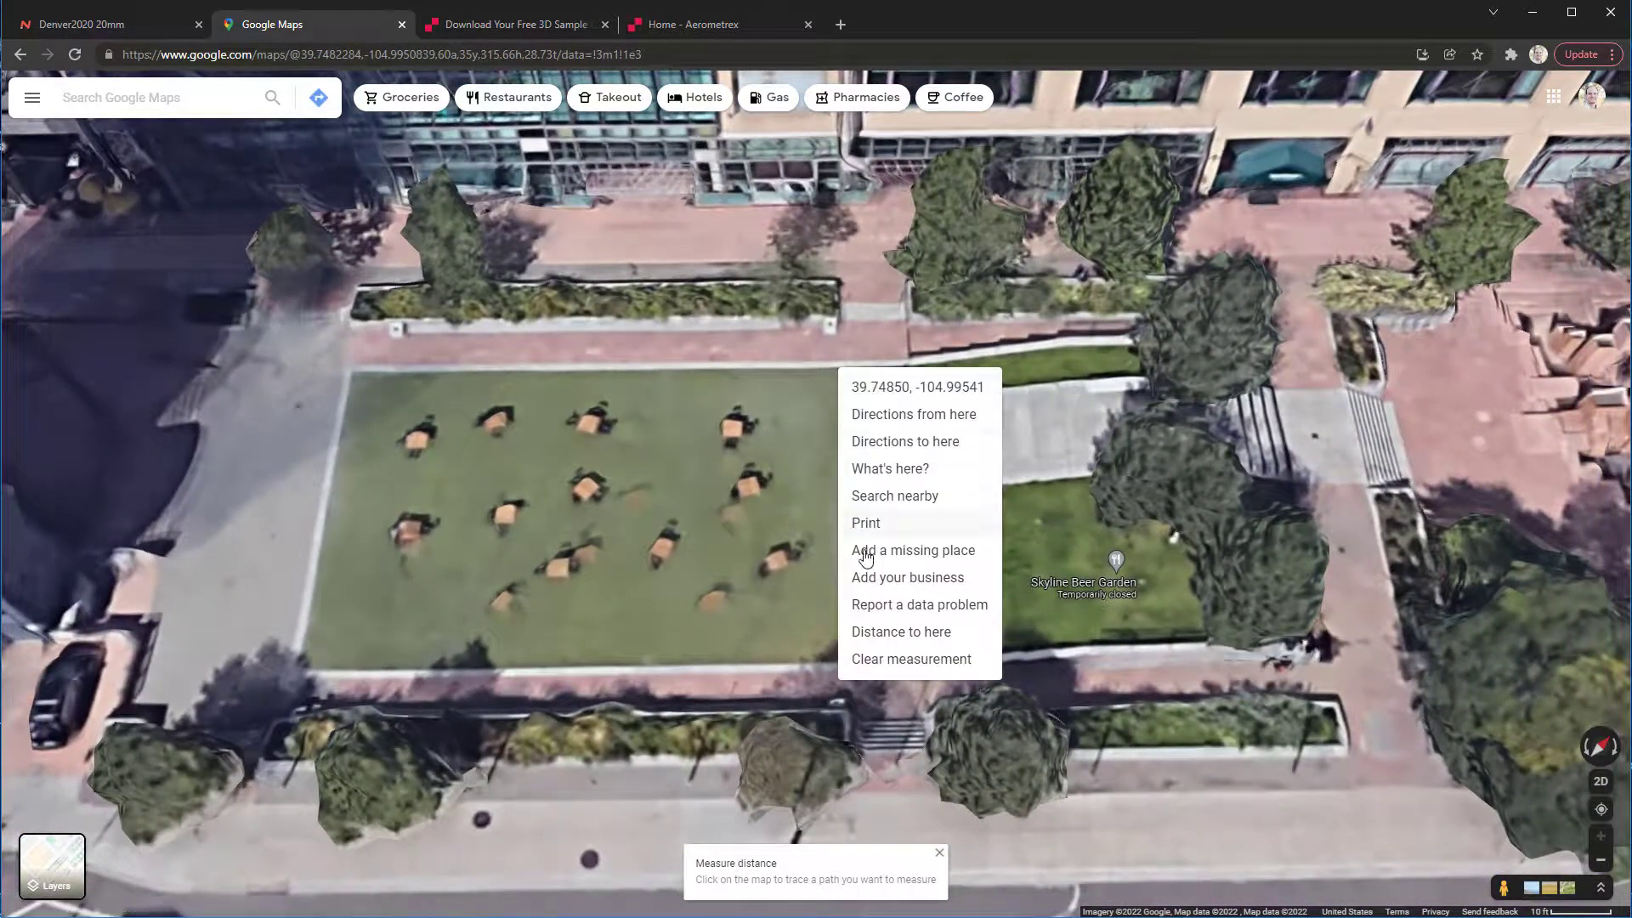
left_click(899, 659)
Measure the distance along the lawn's building-side edge on the map, starting at the corner by the brick steps
right_click(843, 371)
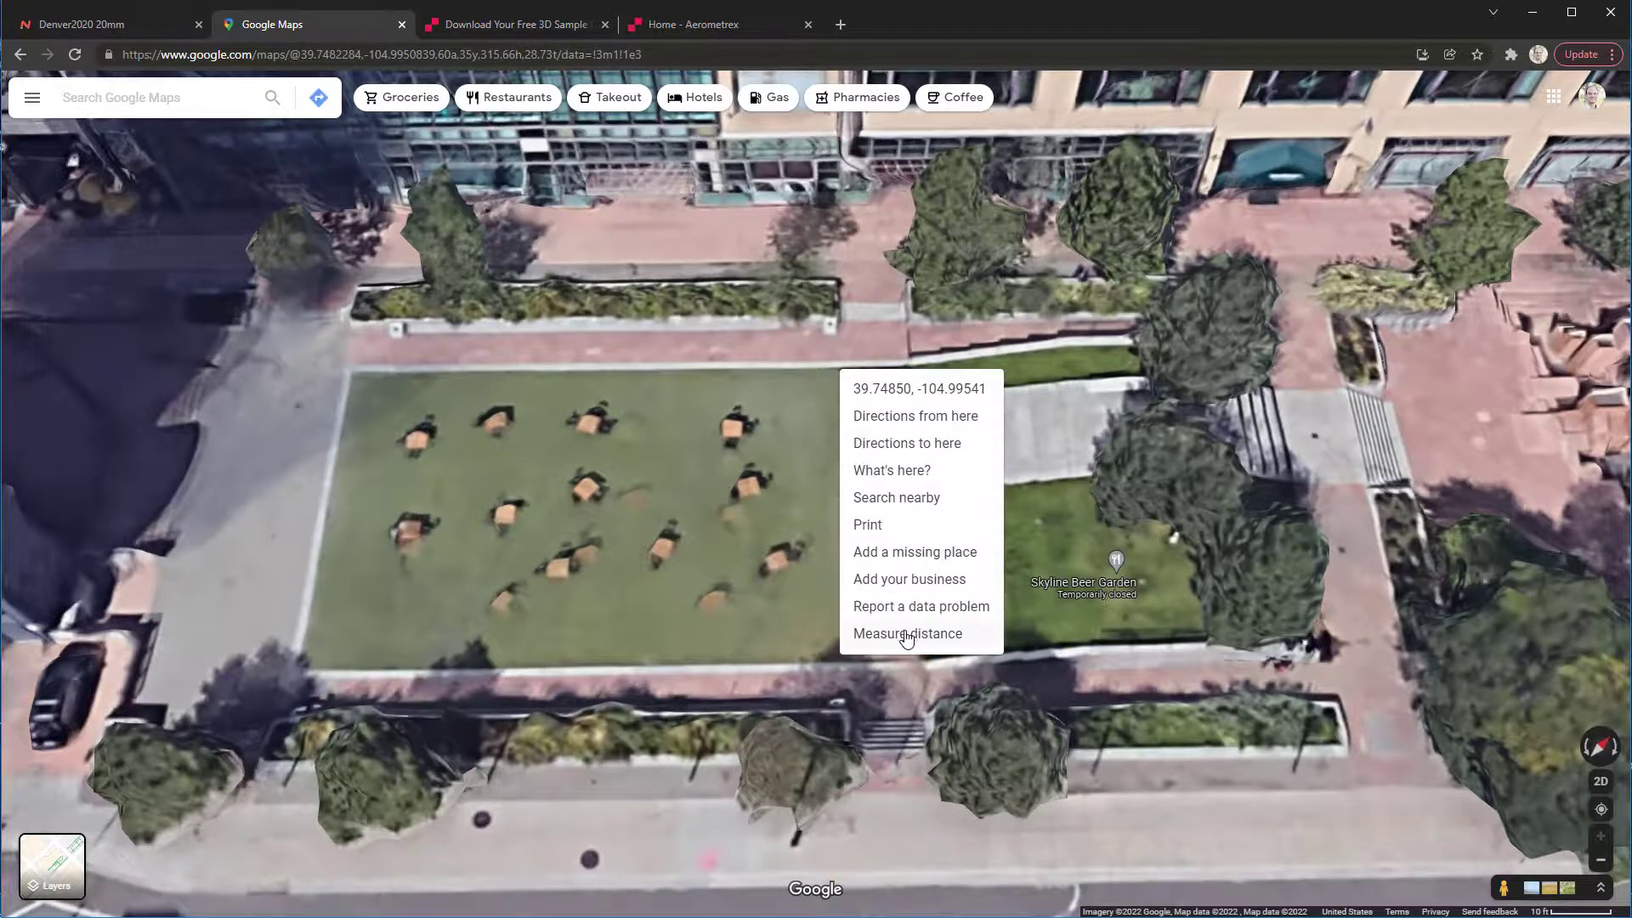
left_click(906, 634)
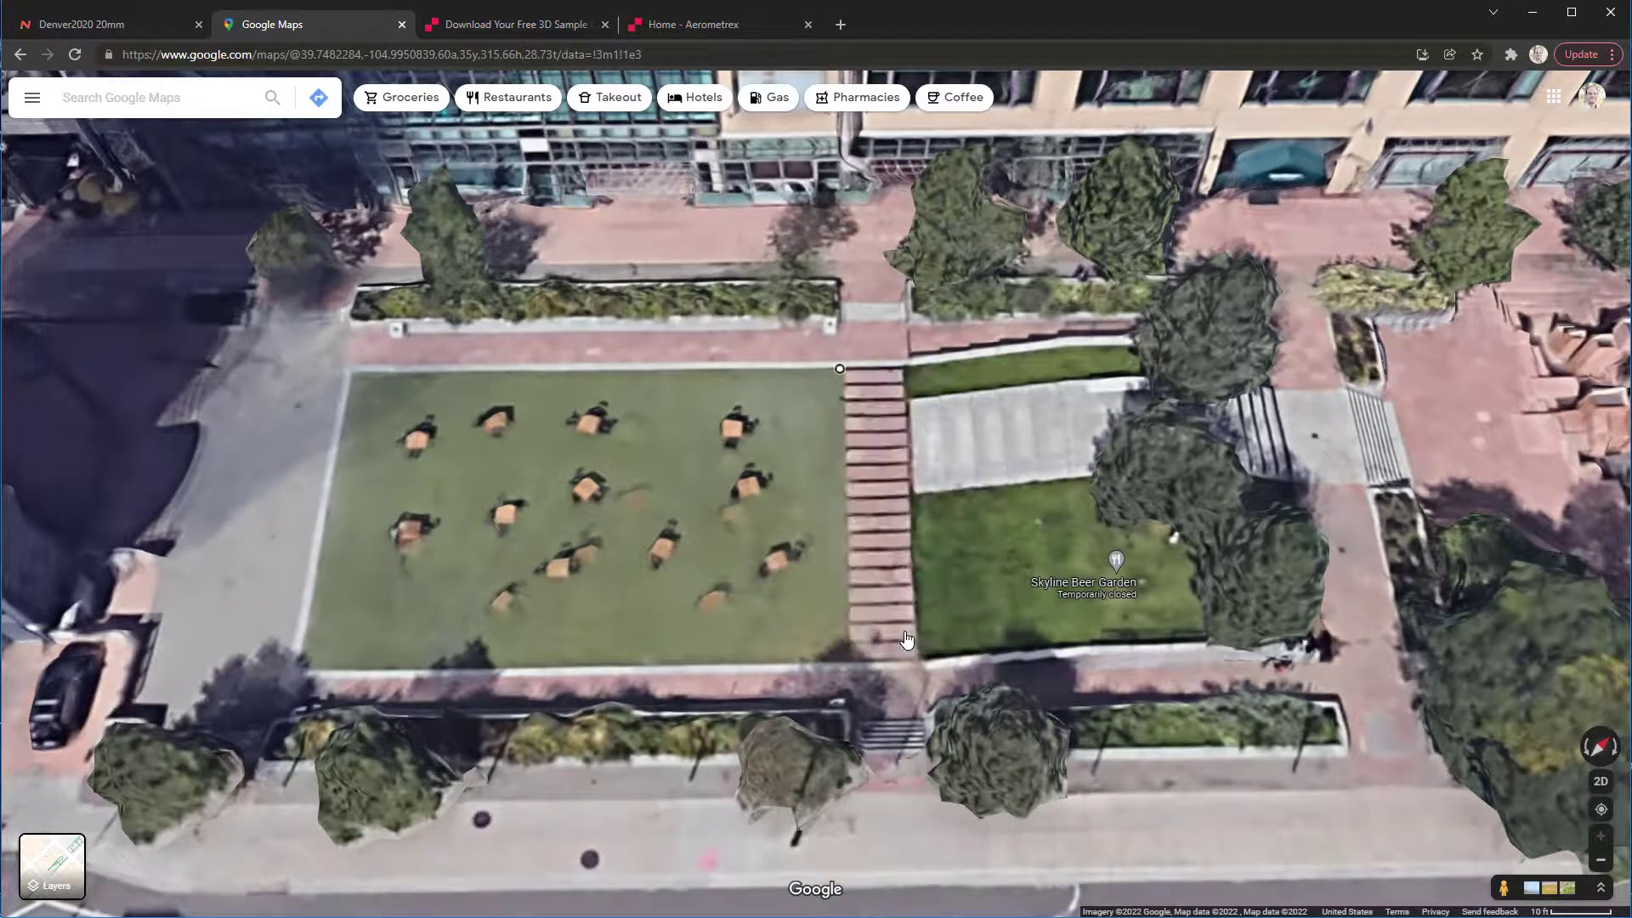
left_click(350, 373)
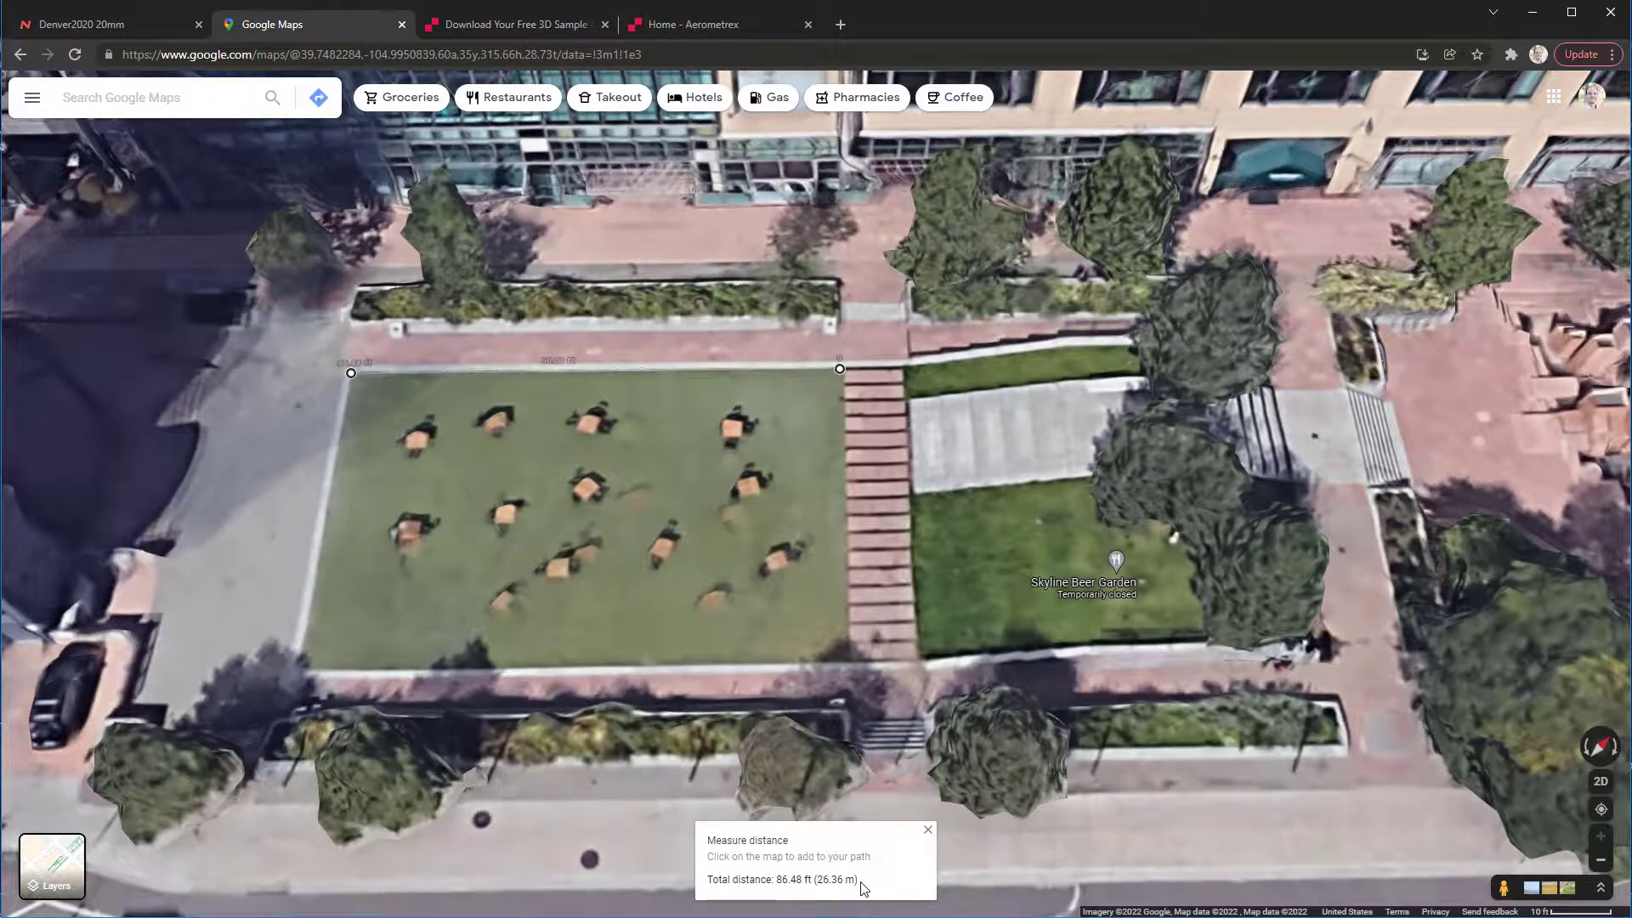
Compare the lawn edge's length in the Denver model with the distance measured in Google Maps, and return to the model
left_click(136, 29)
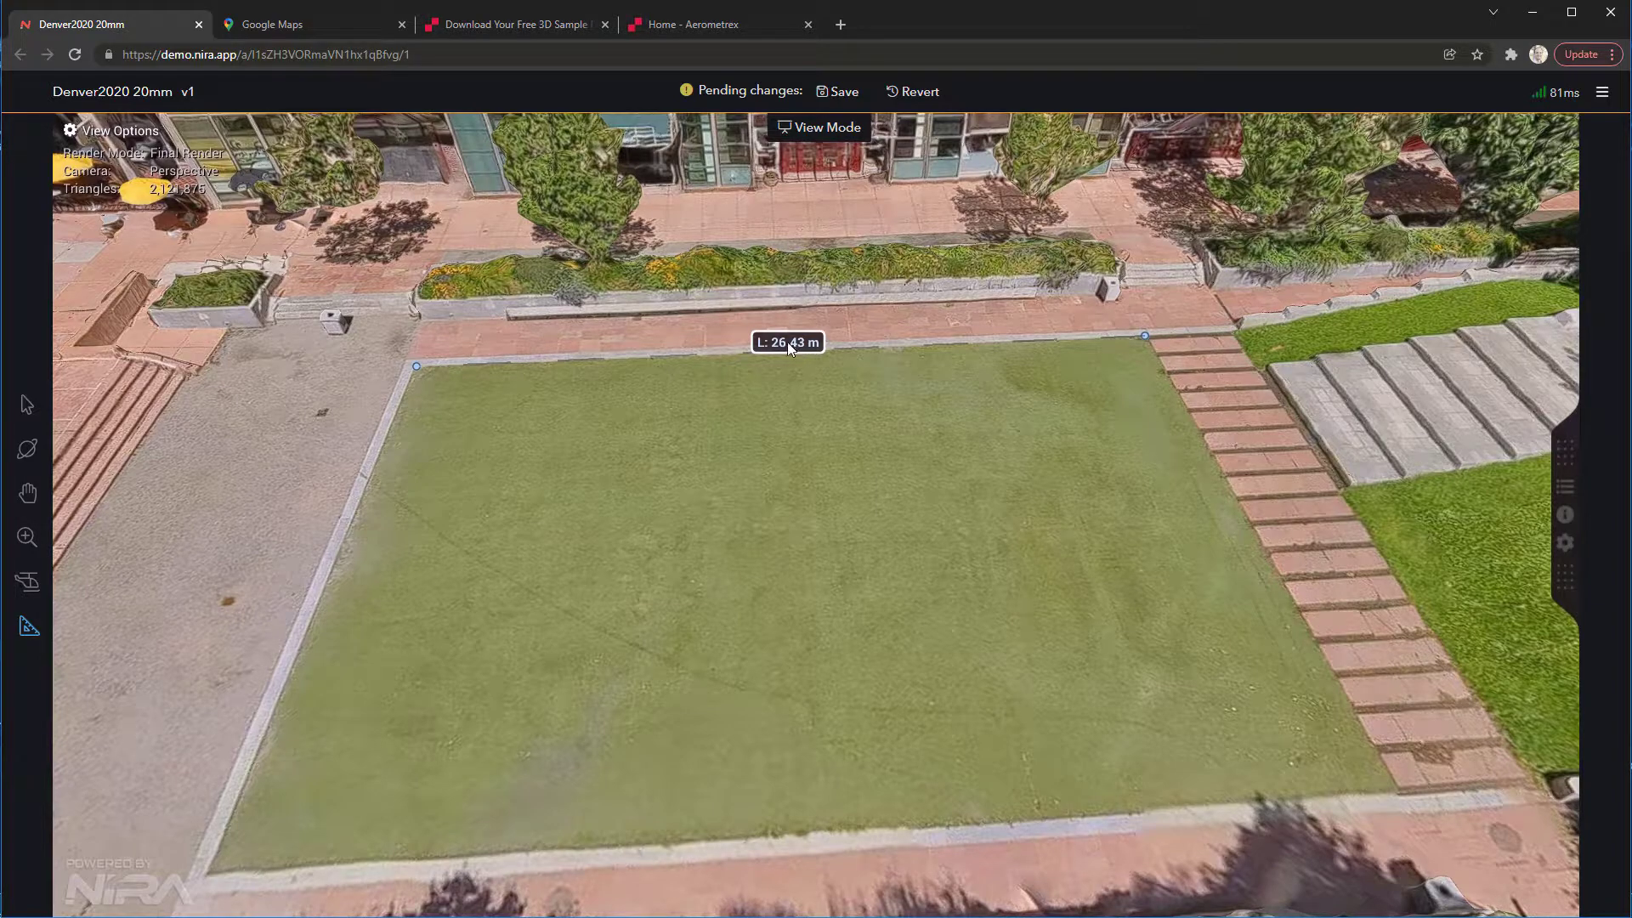
left_click(348, 31)
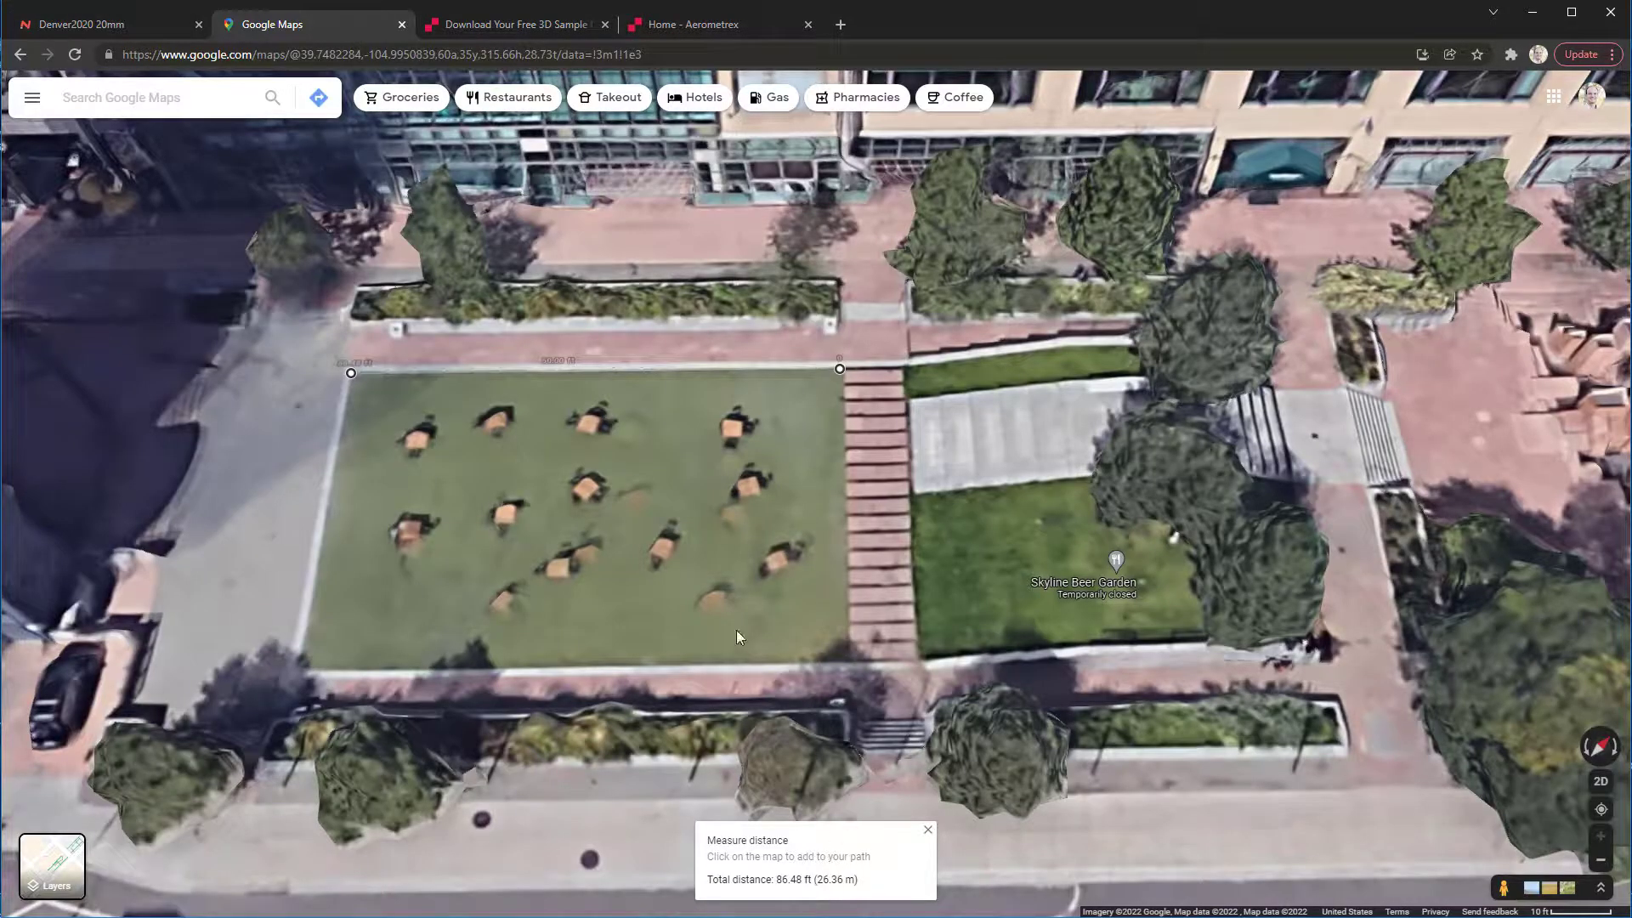
left_click(135, 26)
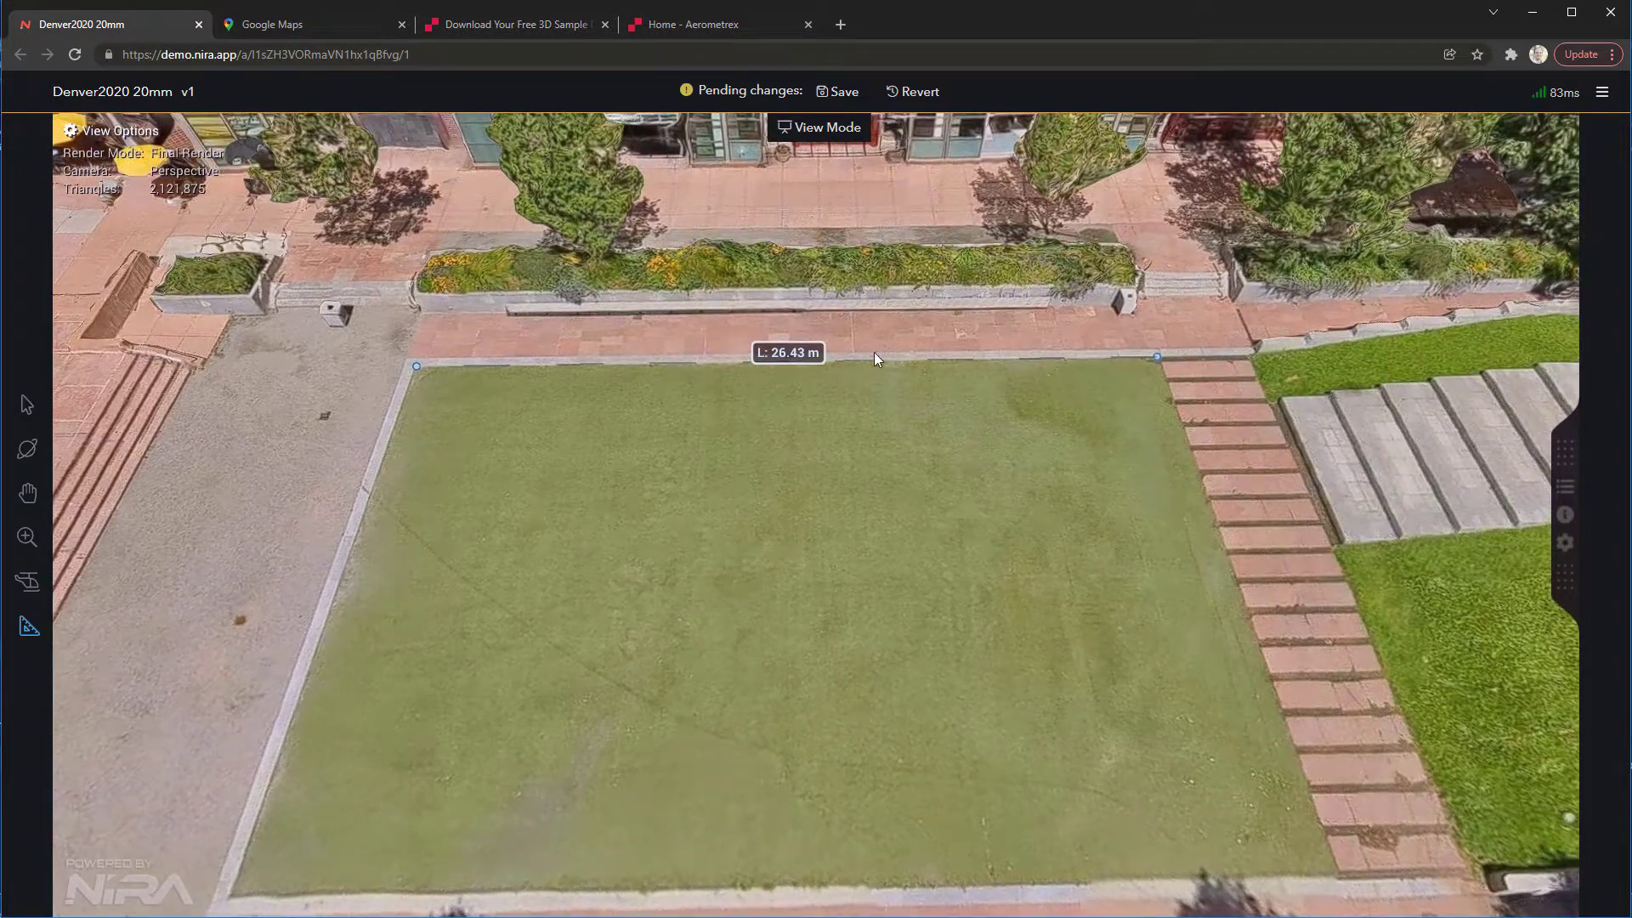
Change the measurement units to feet in the lawn line's recalibration settings, and close the settings
left_click(877, 361)
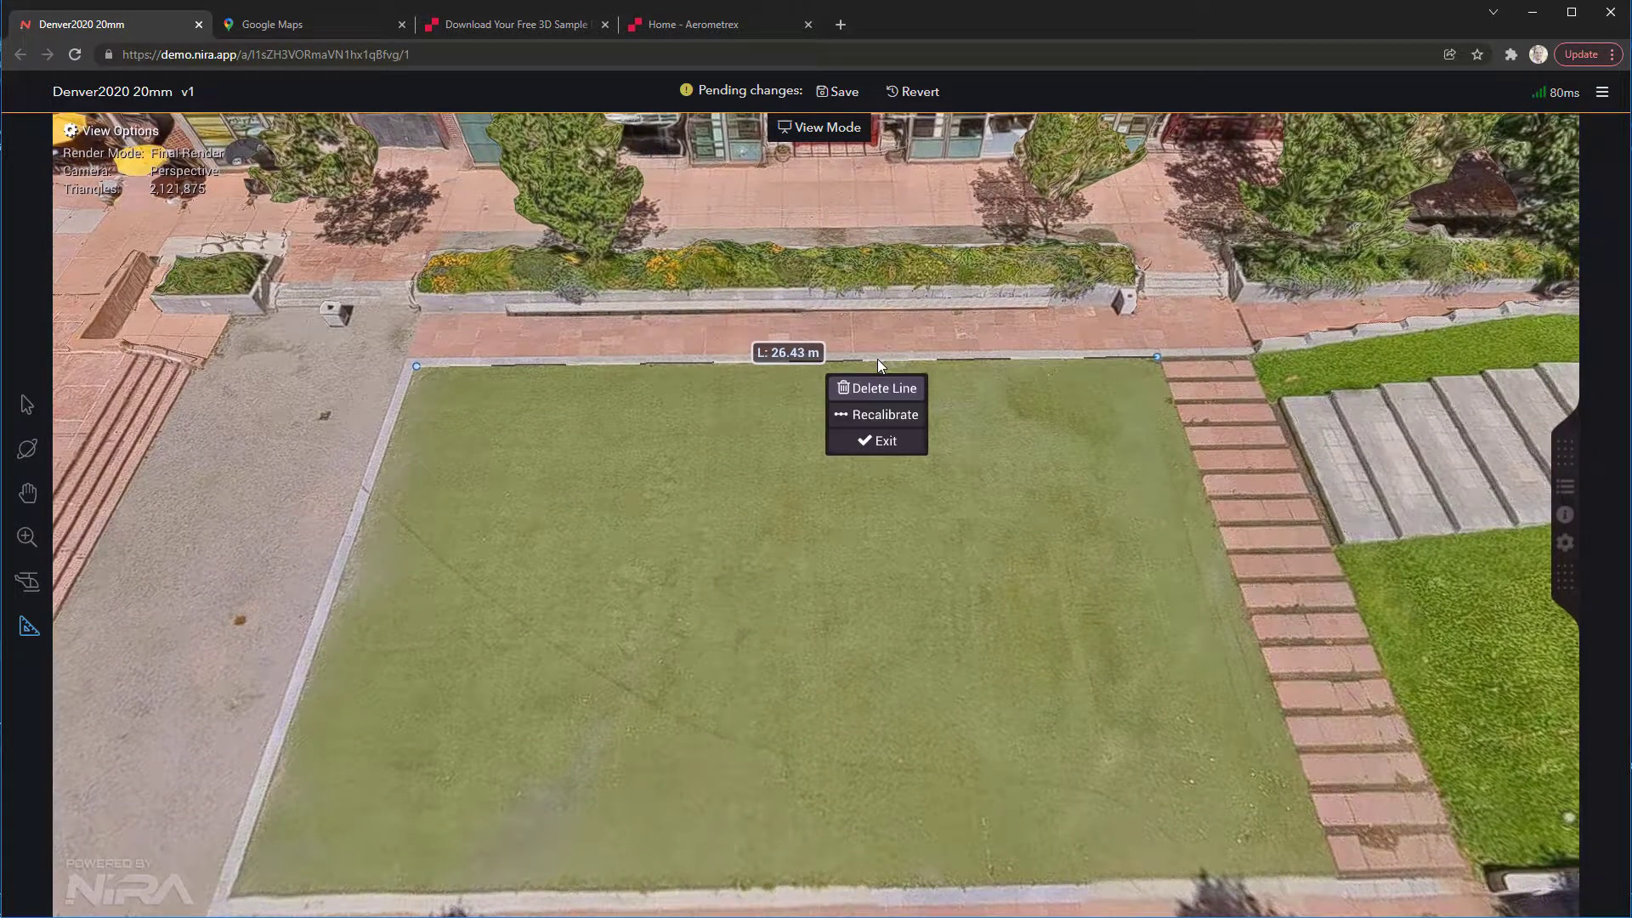
left_click(890, 416)
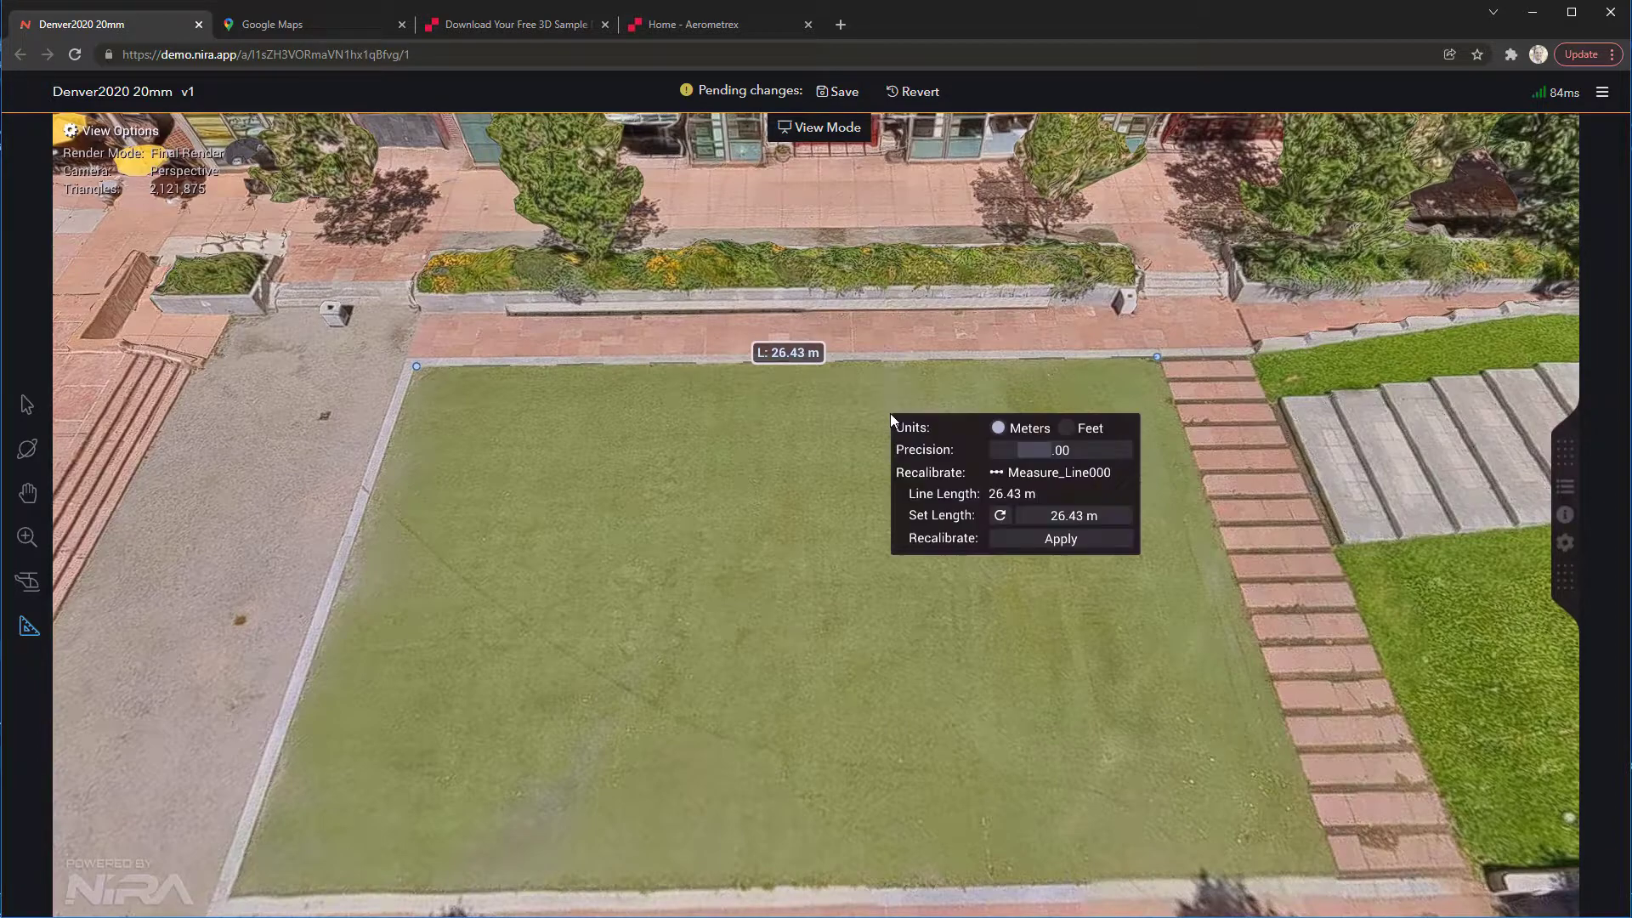
left_click(1067, 427)
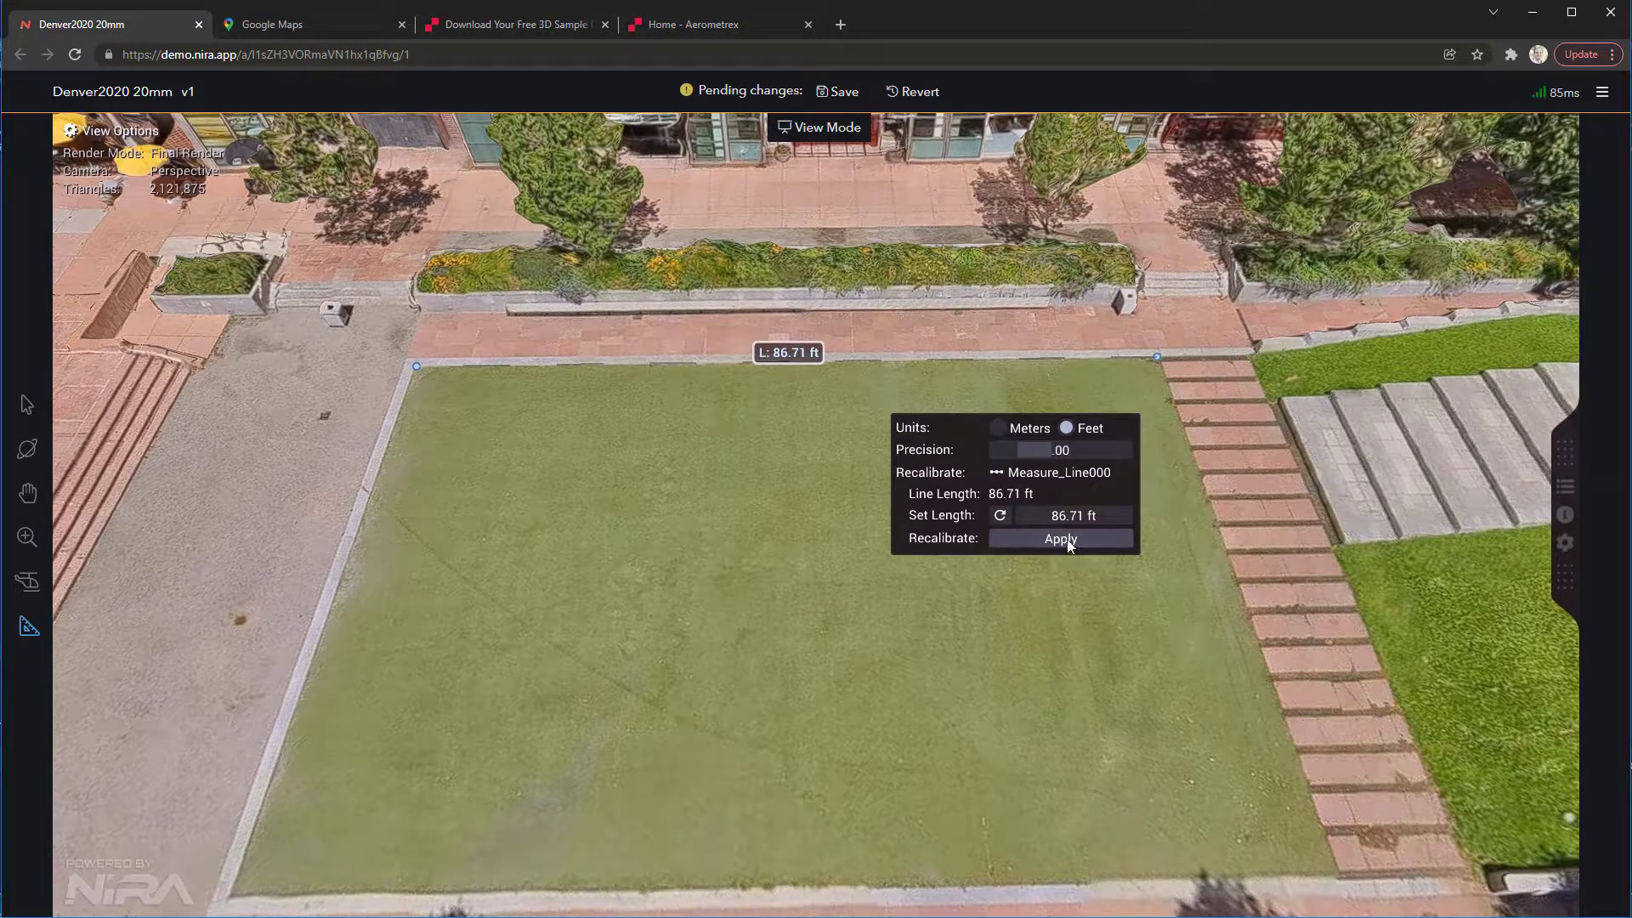
left_click(763, 436)
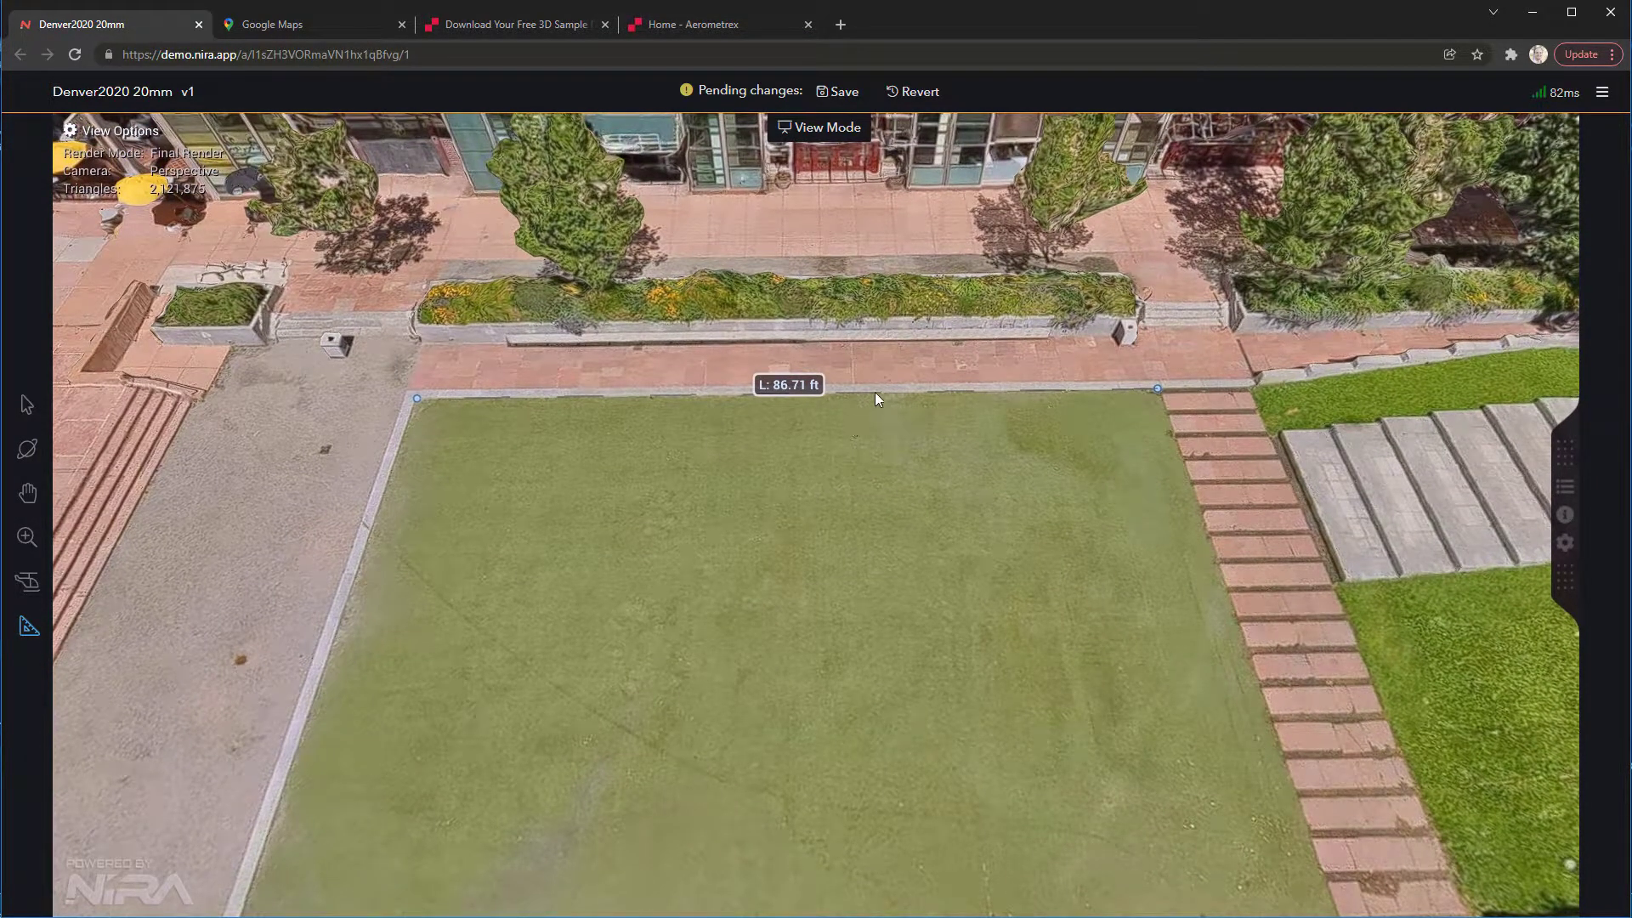
Recalibrate the model by setting the lawn edge line's length to 100 ft and applying it
left_click(874, 392)
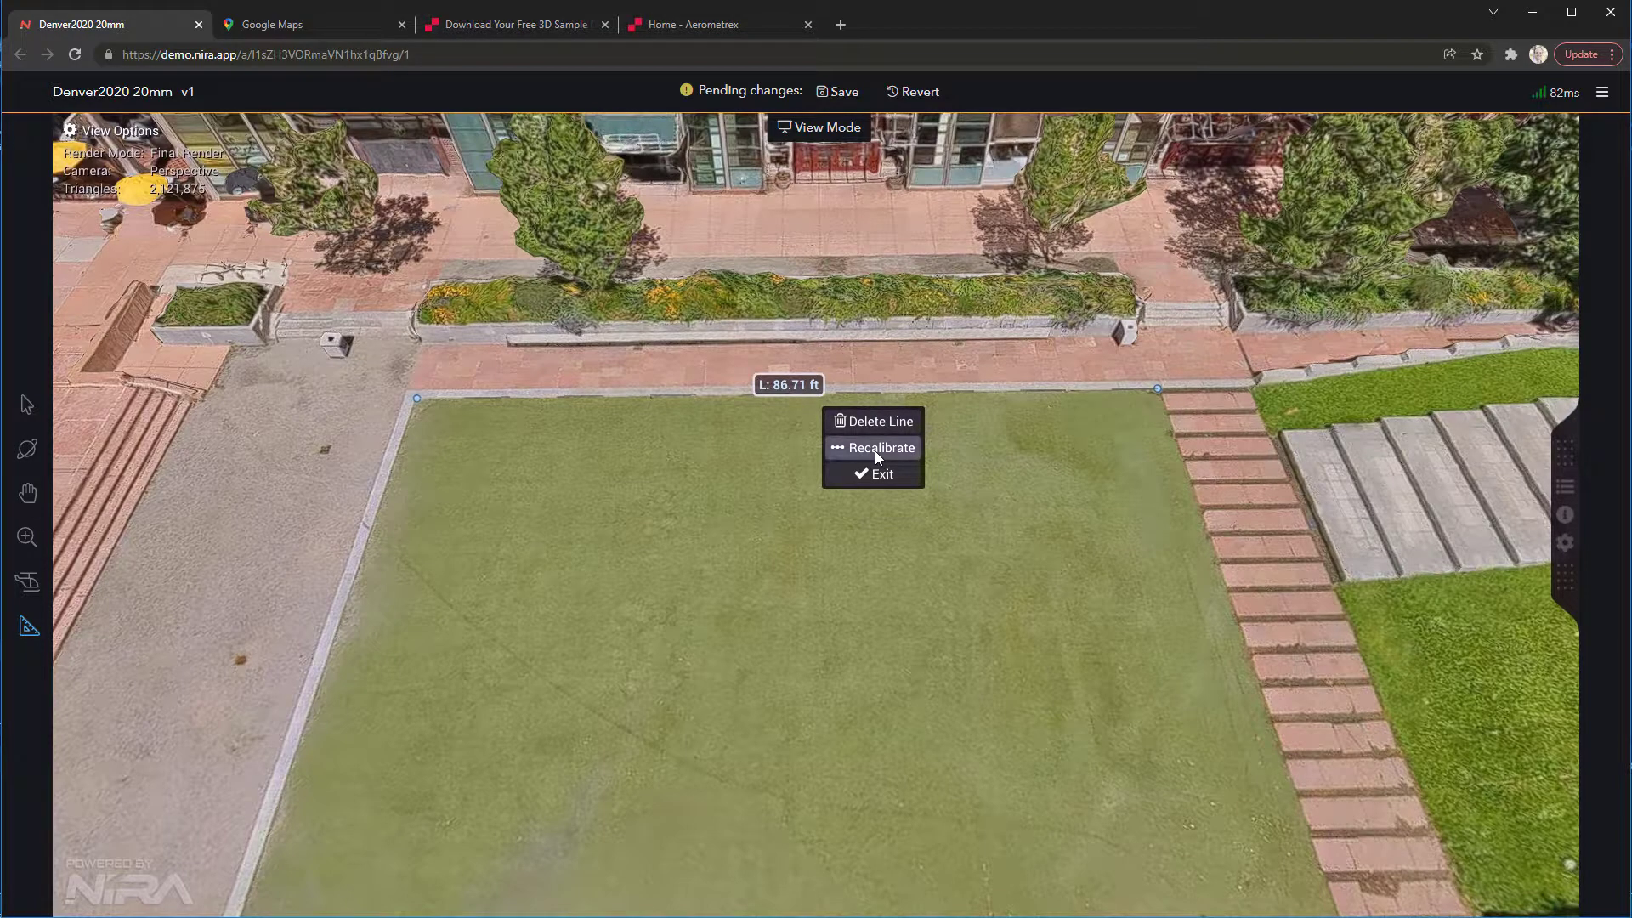
left_click(877, 449)
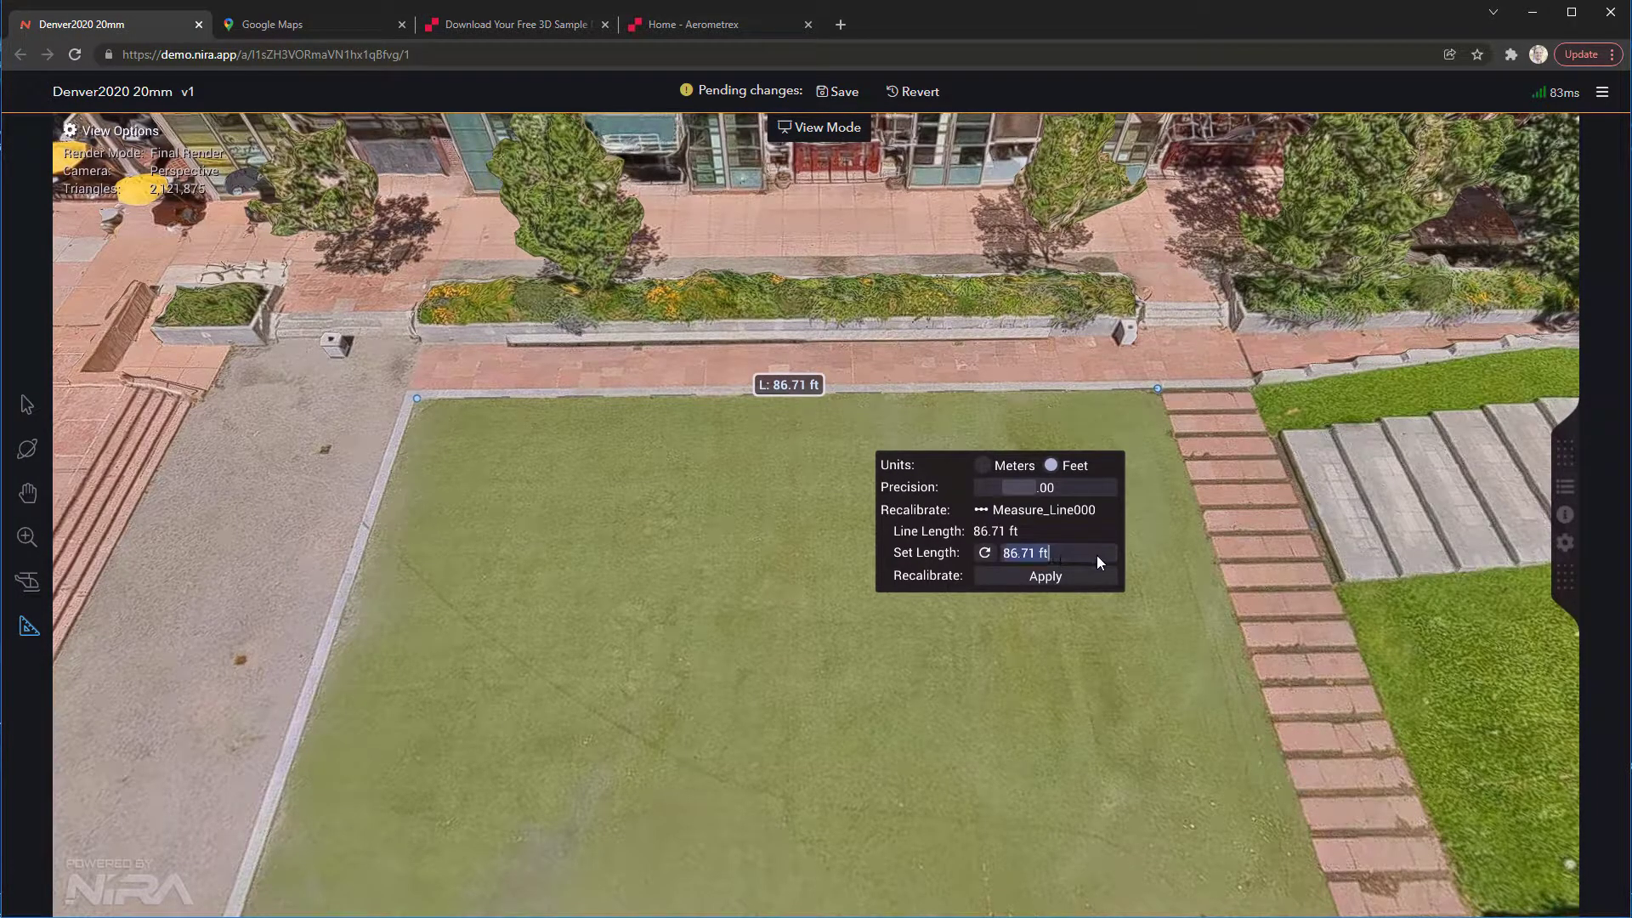
type("100")
key("Return")
left_click(1044, 579)
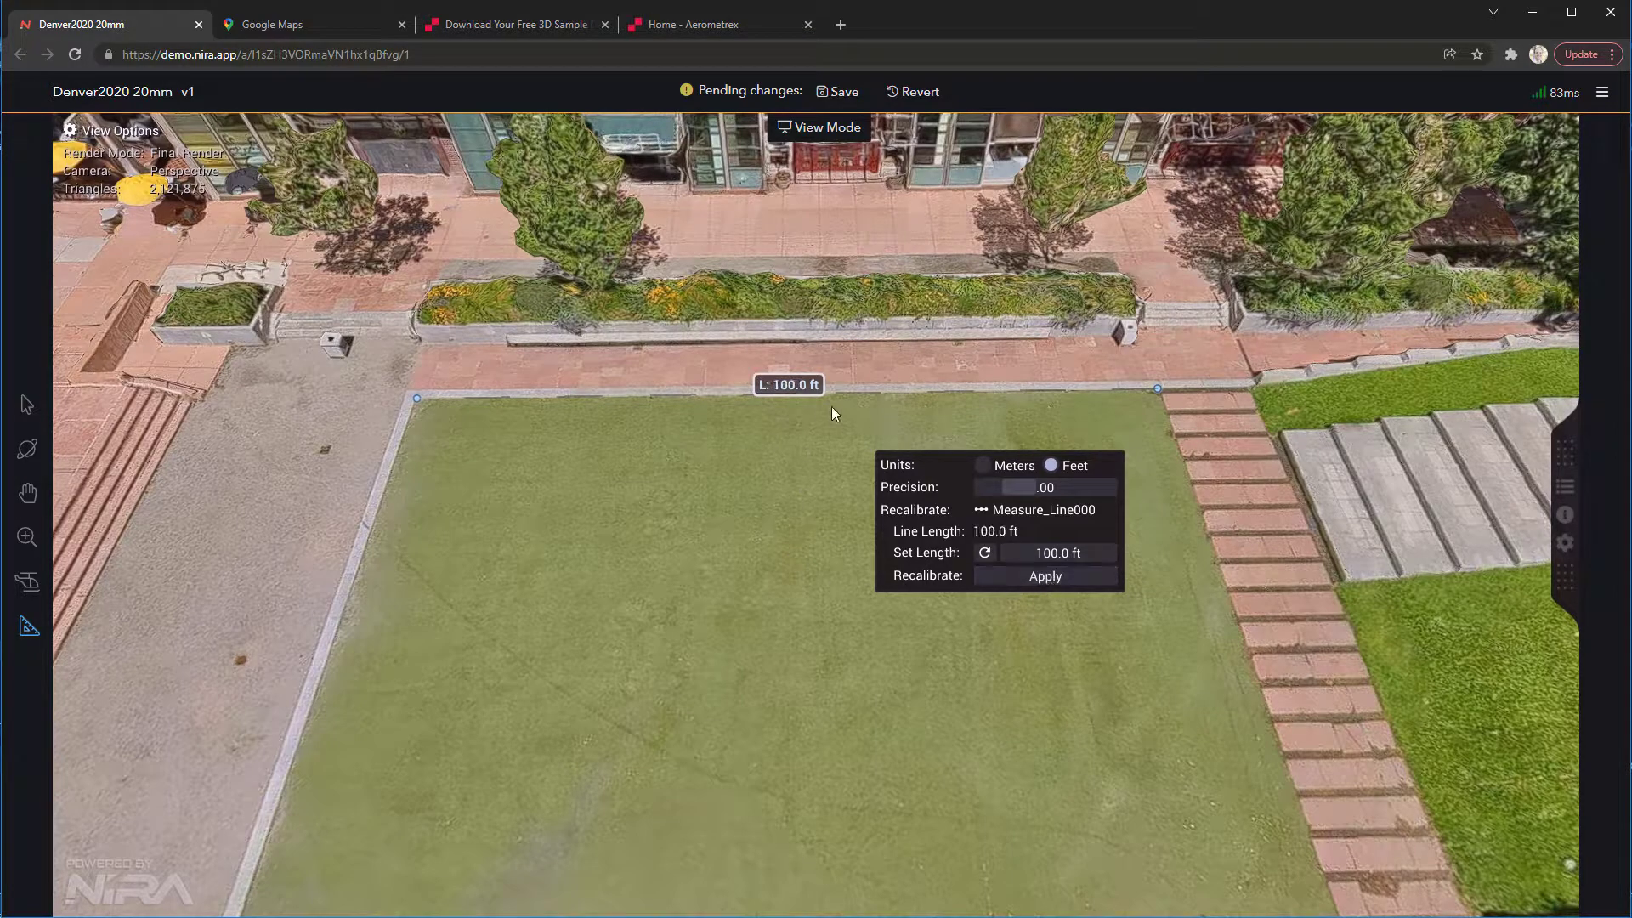
left_click(495, 608)
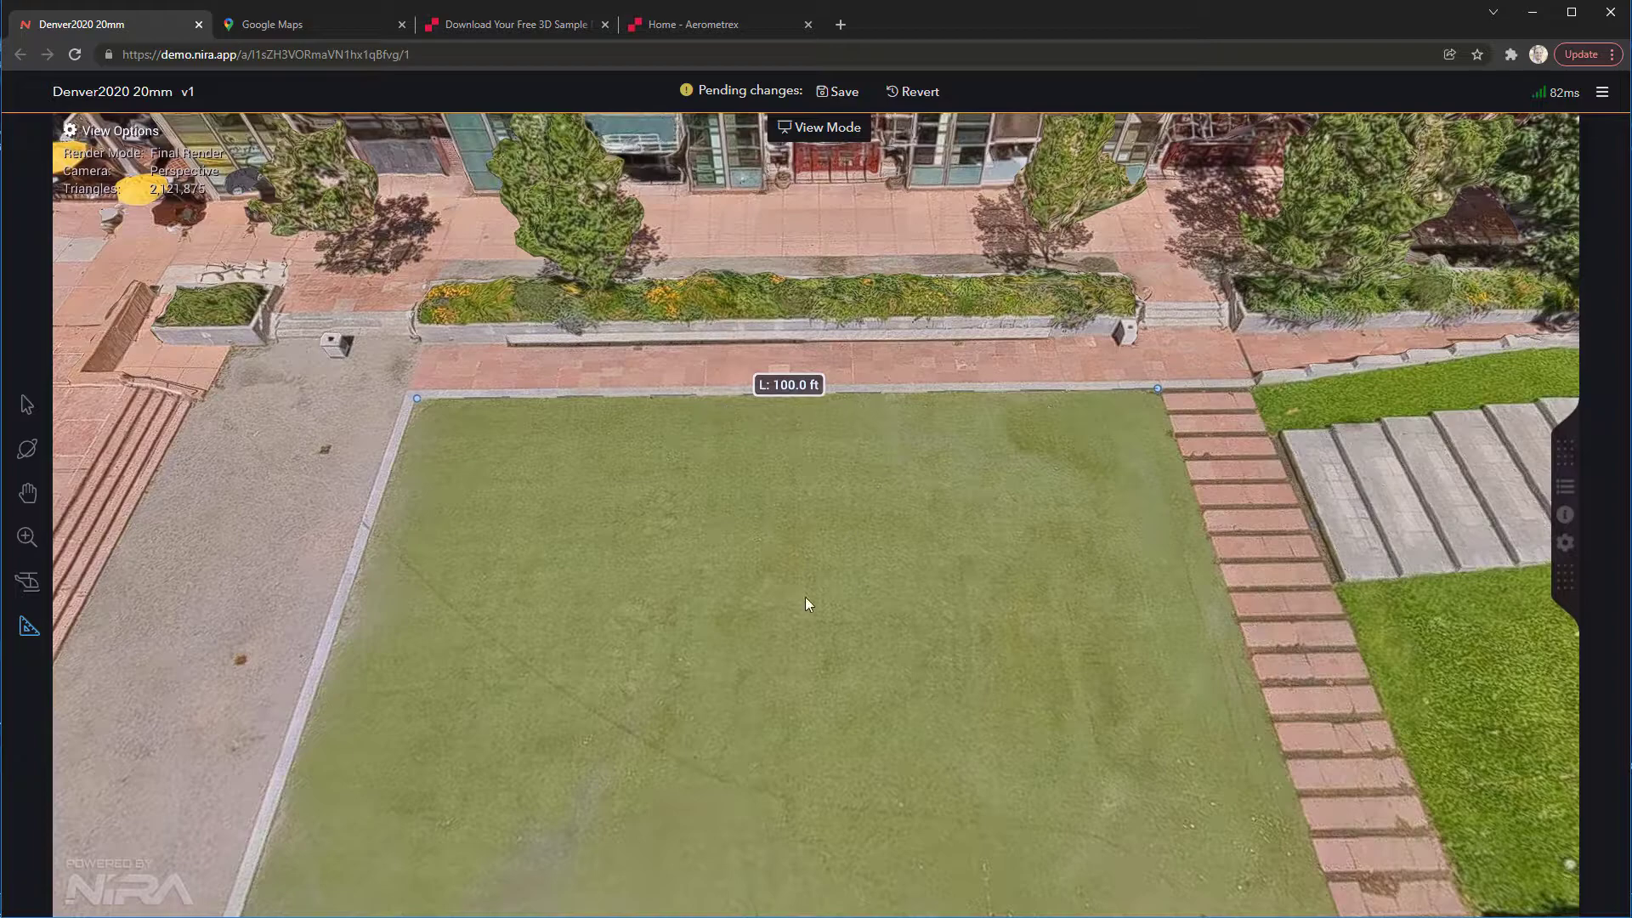
Reset the lawn edge line's set length to its original value in the recalibration settings and apply it
middle_click_drag(806, 556, 788, 515)
scroll(805, 512, "down", 1)
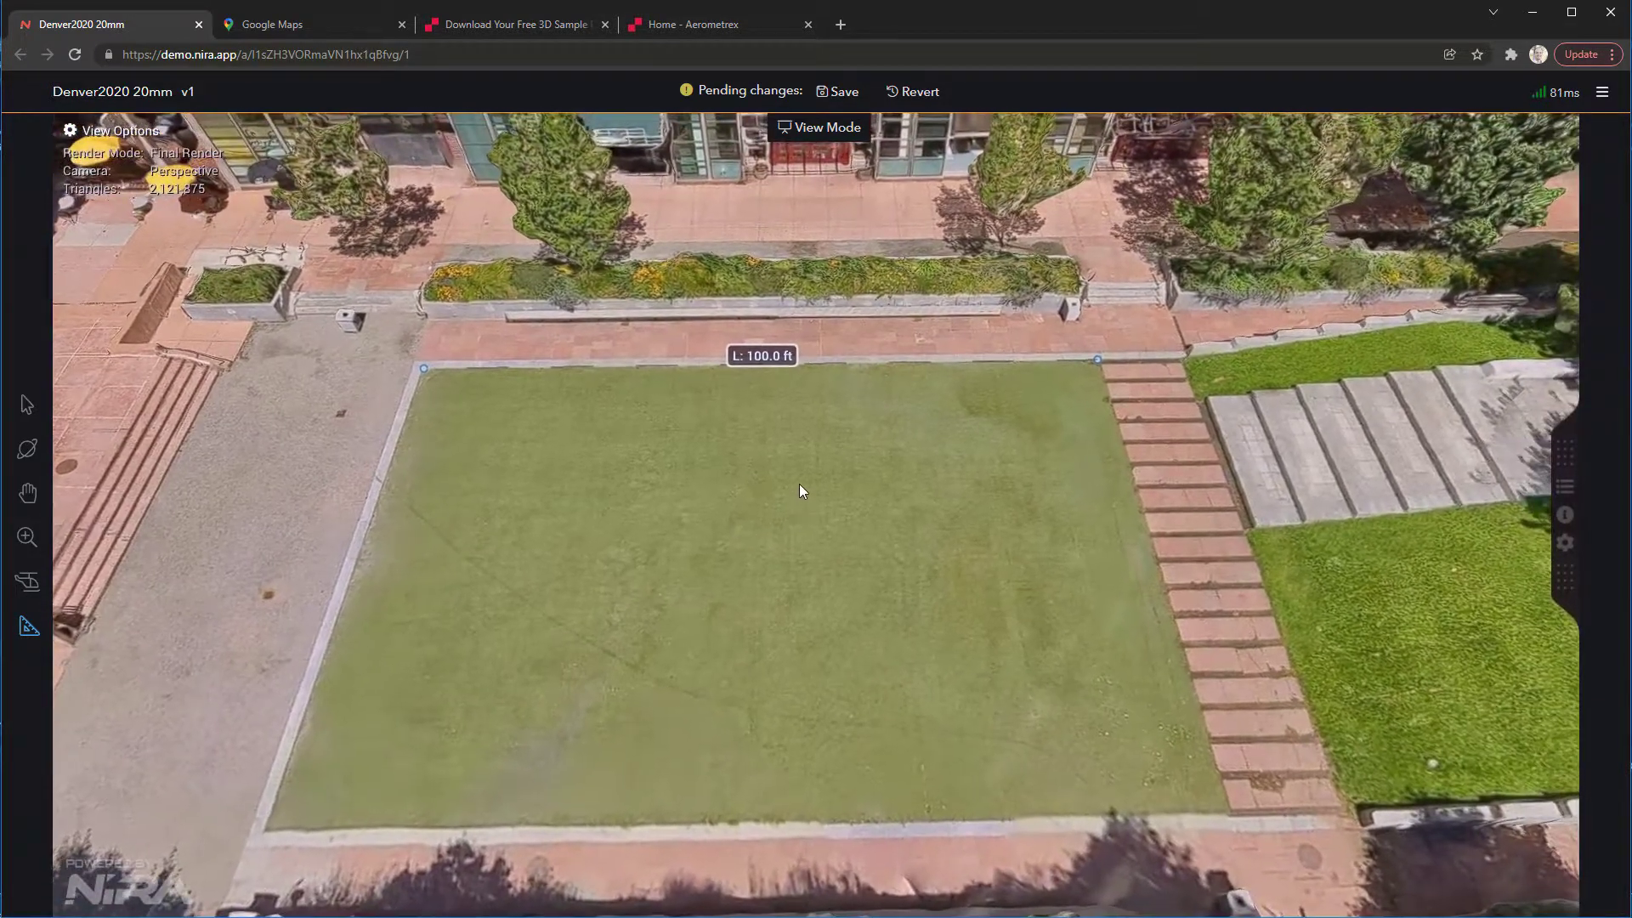
middle_click_drag(861, 431, 857, 449)
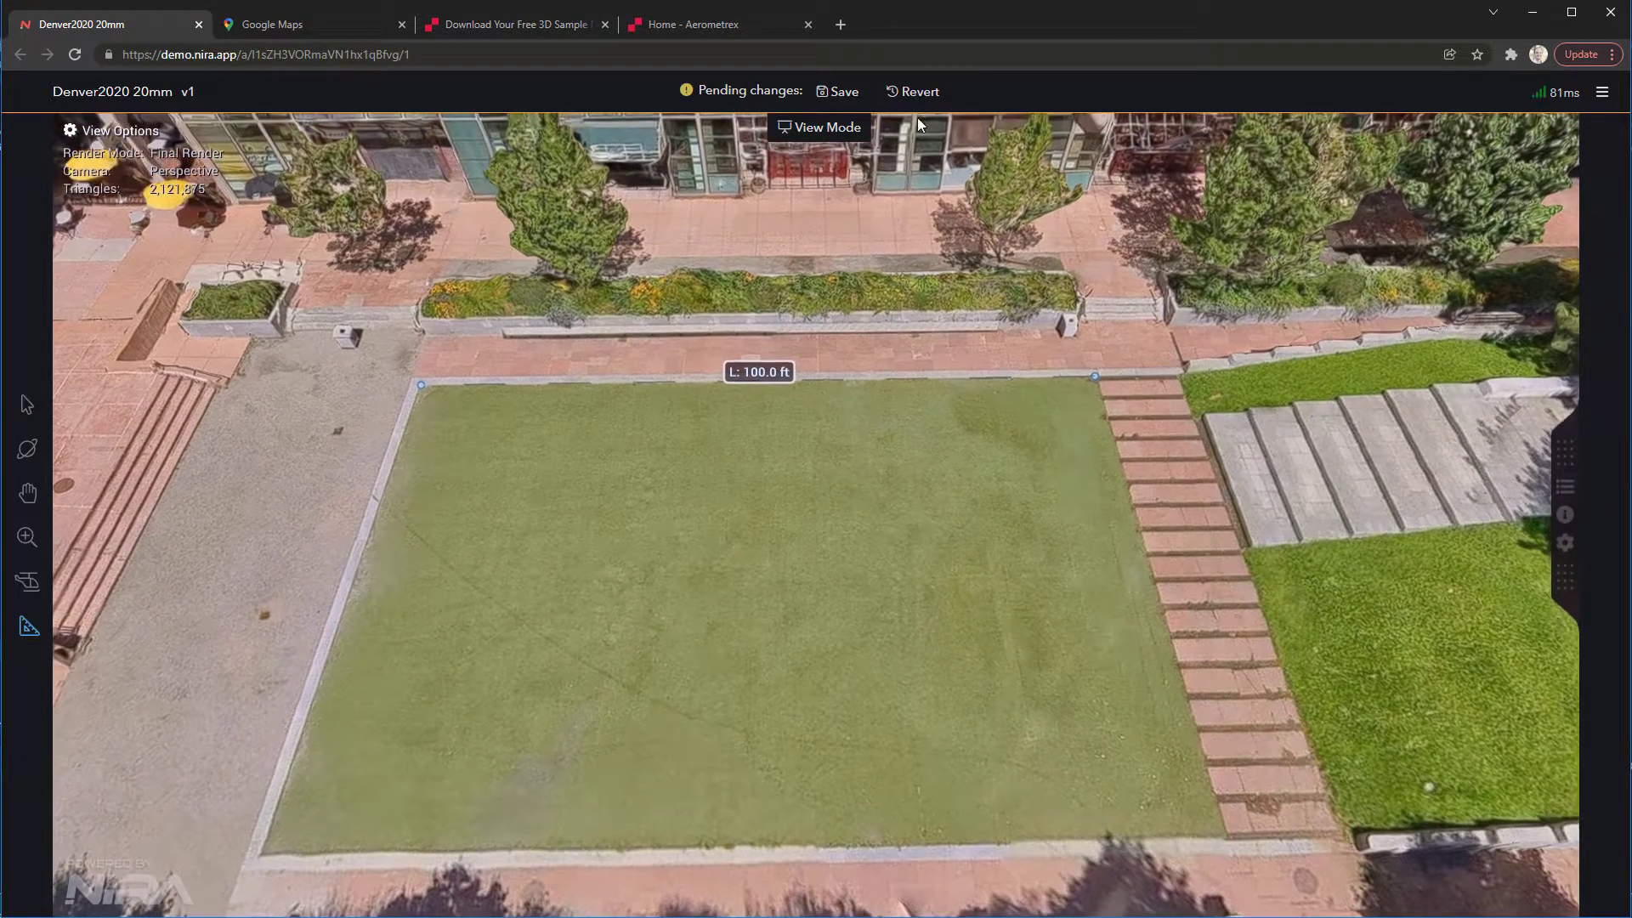
right_click(846, 381)
left_click(863, 444)
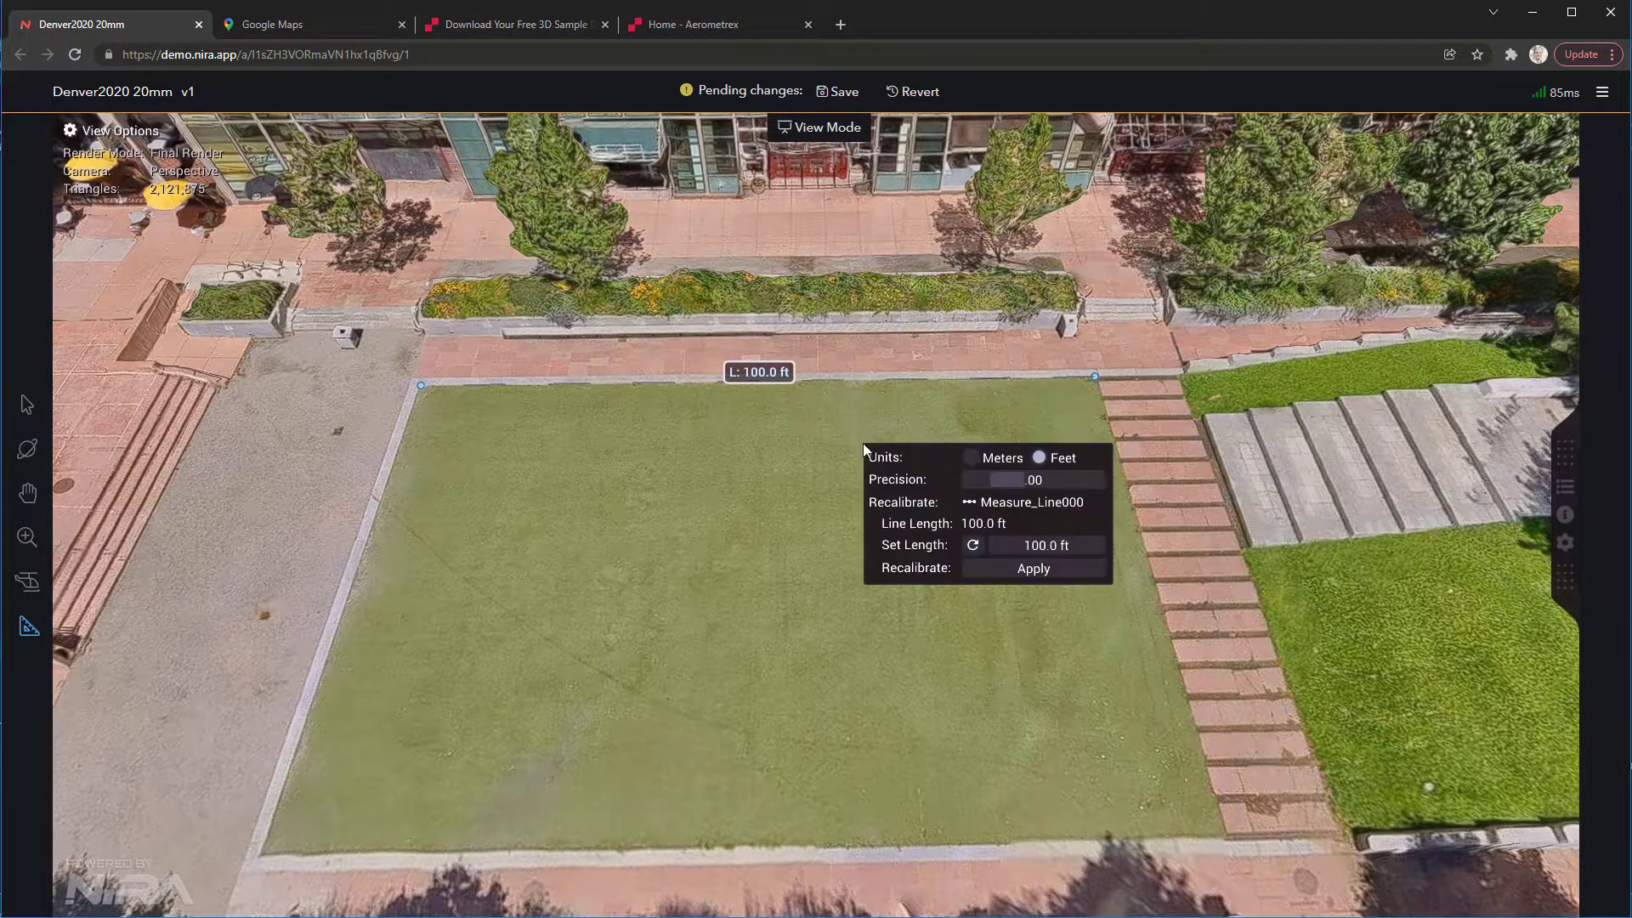
left_click(970, 545)
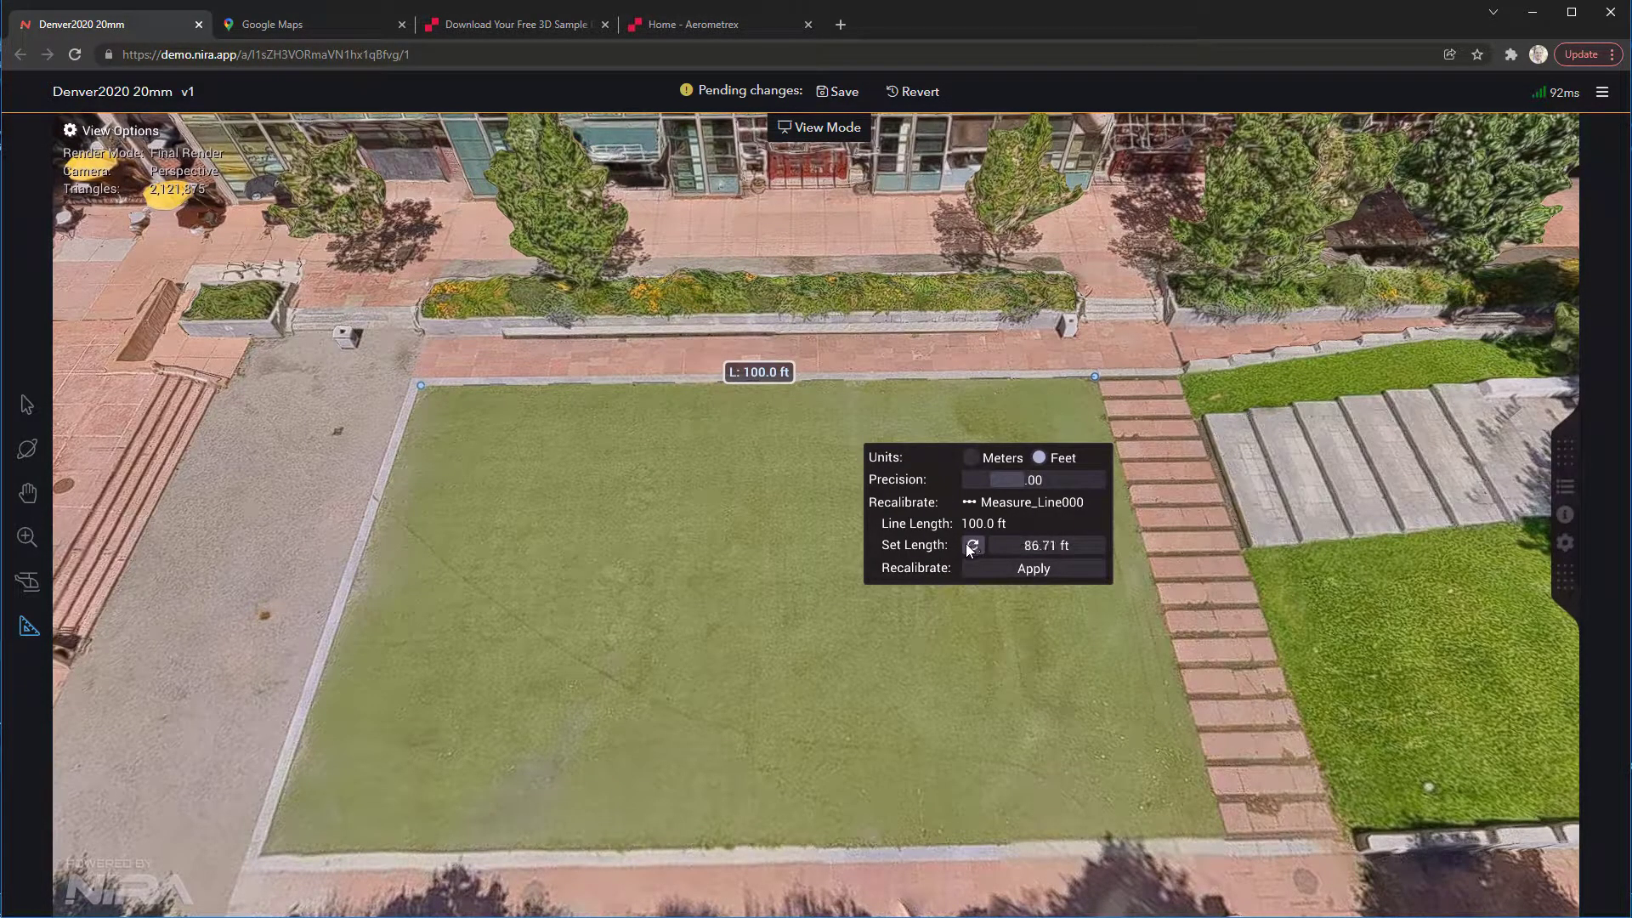
left_click(1034, 568)
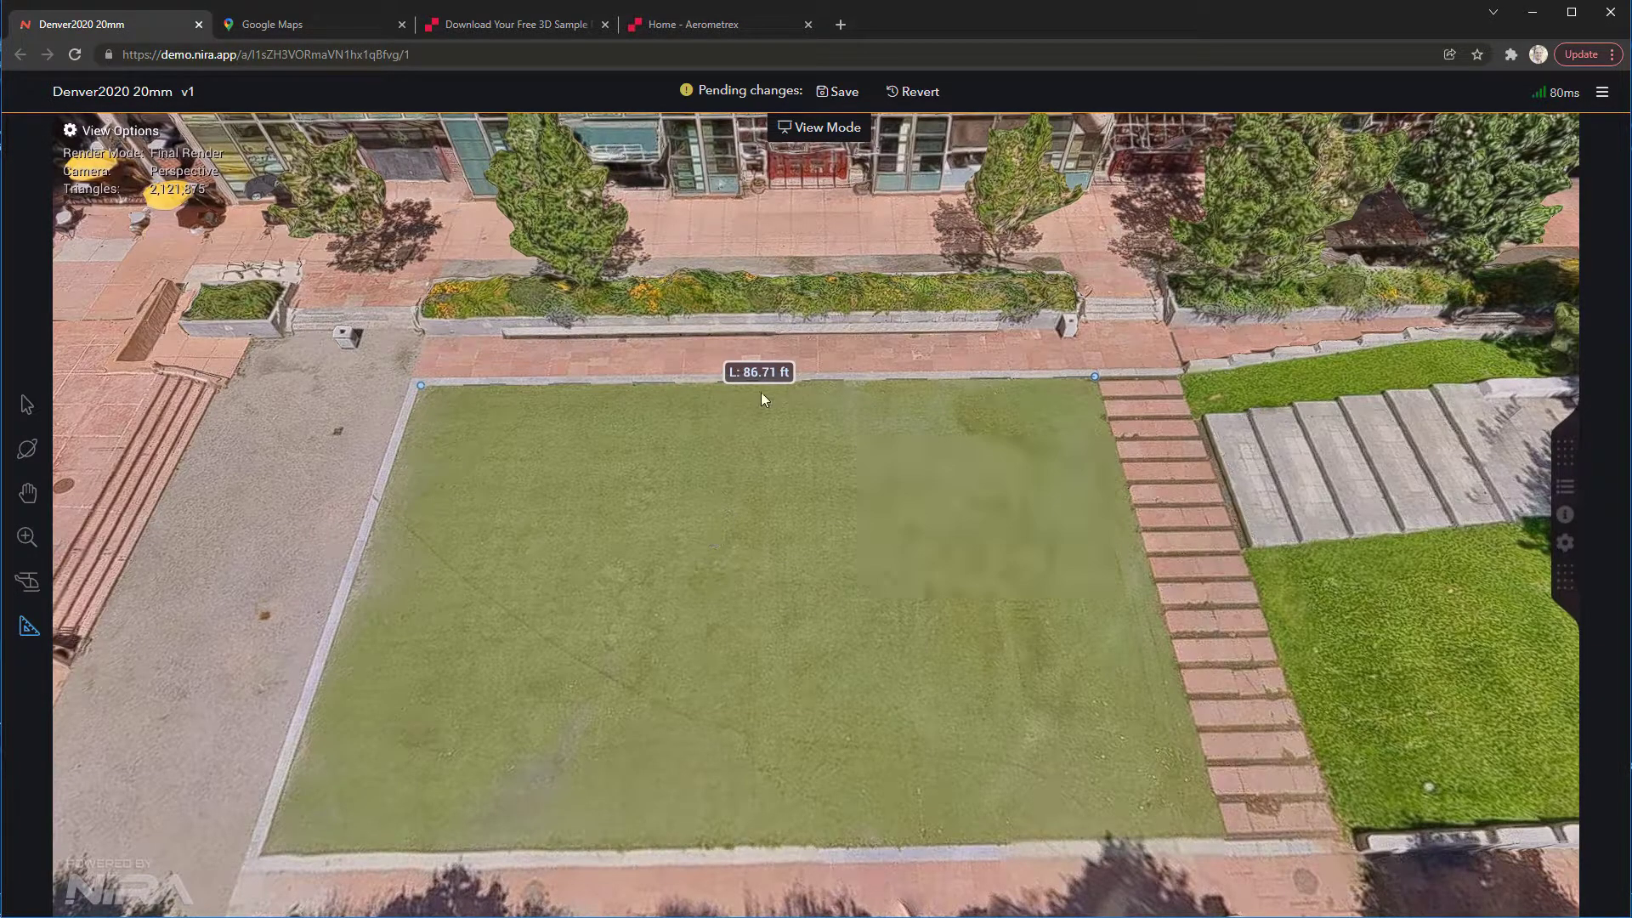
Change the measurement units to meters in the lawn edge line's settings, and close the settings
right_click(826, 379)
left_click(848, 433)
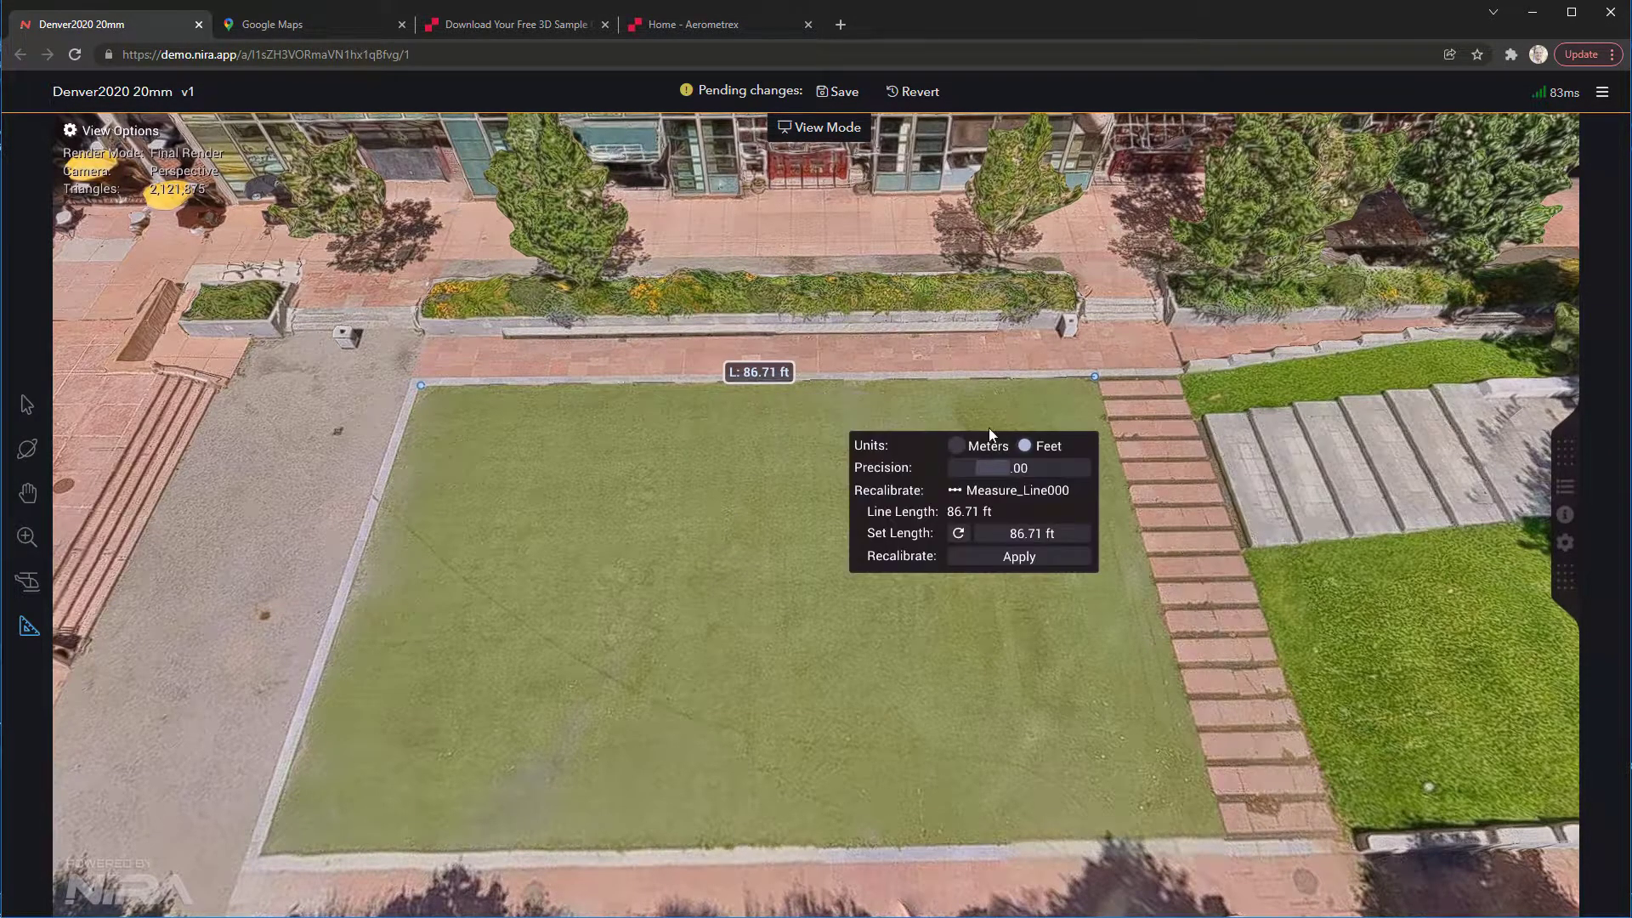
left_click(986, 444)
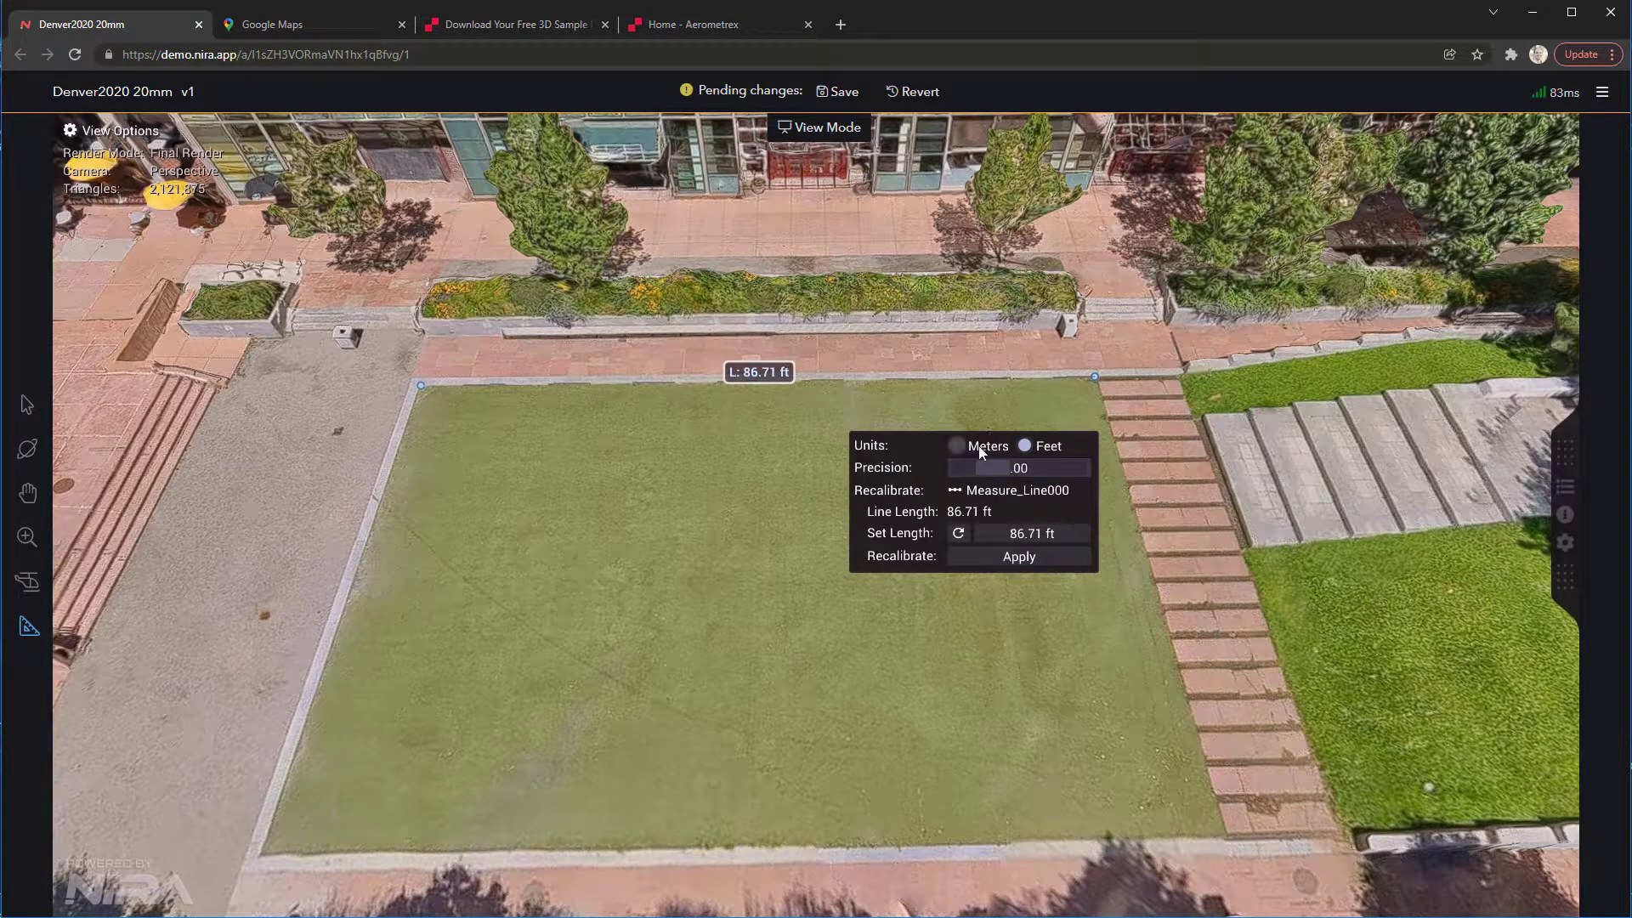
left_click(629, 503)
Extend the lawn edge line from its gravel-side end around the two street-side corners and link it to the starting point, enclosing the lawn
middle_click_drag(645, 496, 714, 460)
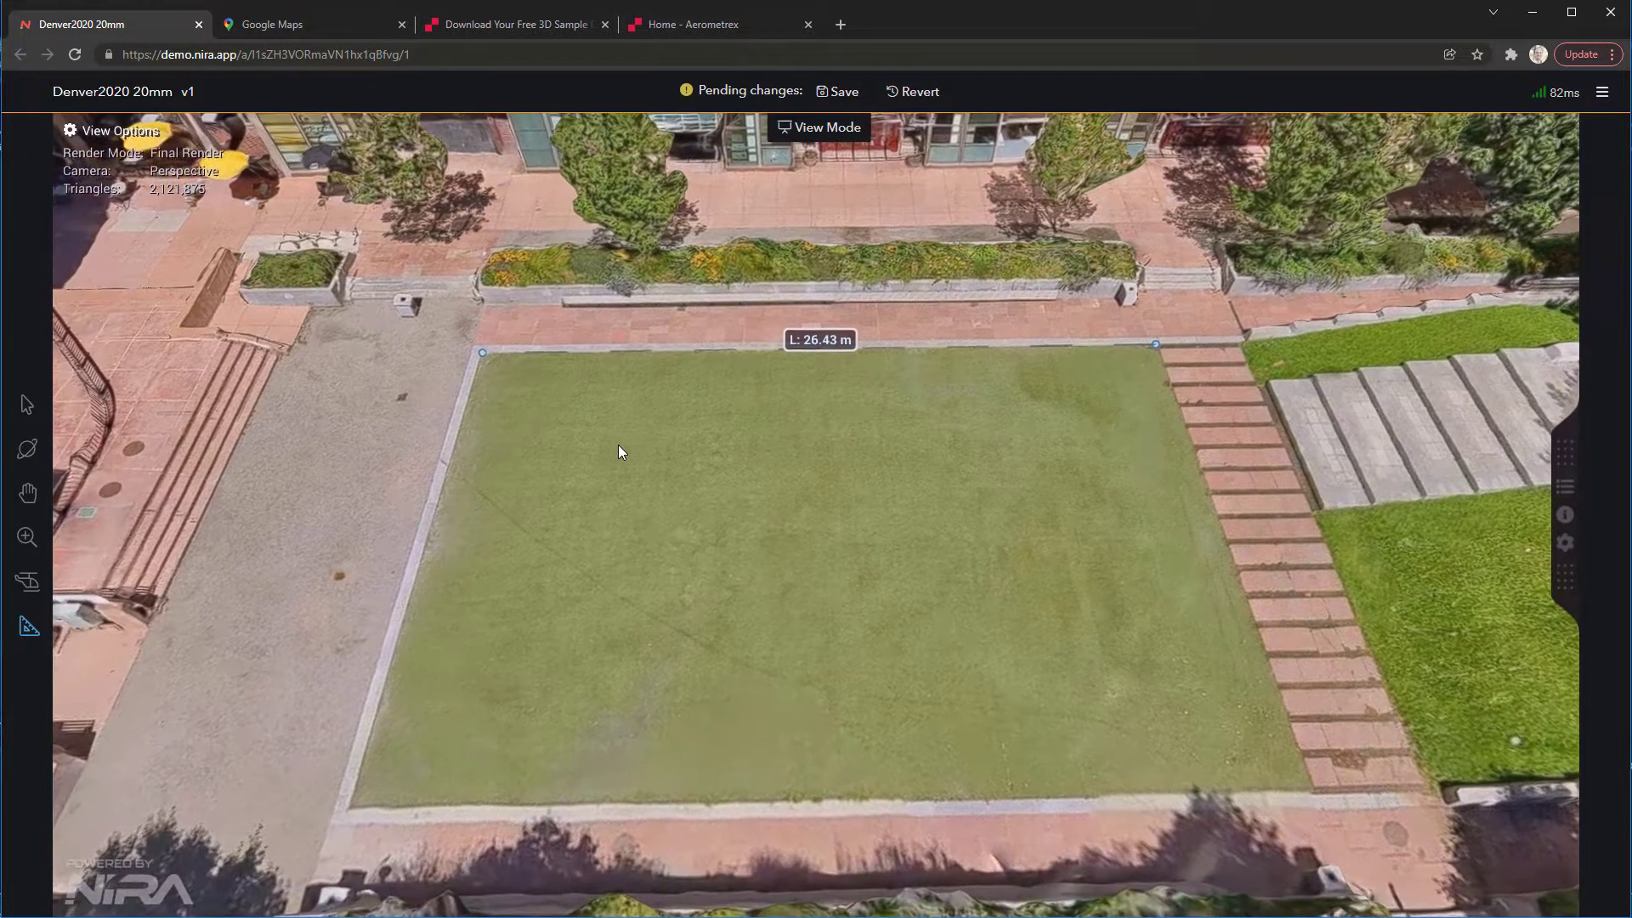
left_click(483, 354)
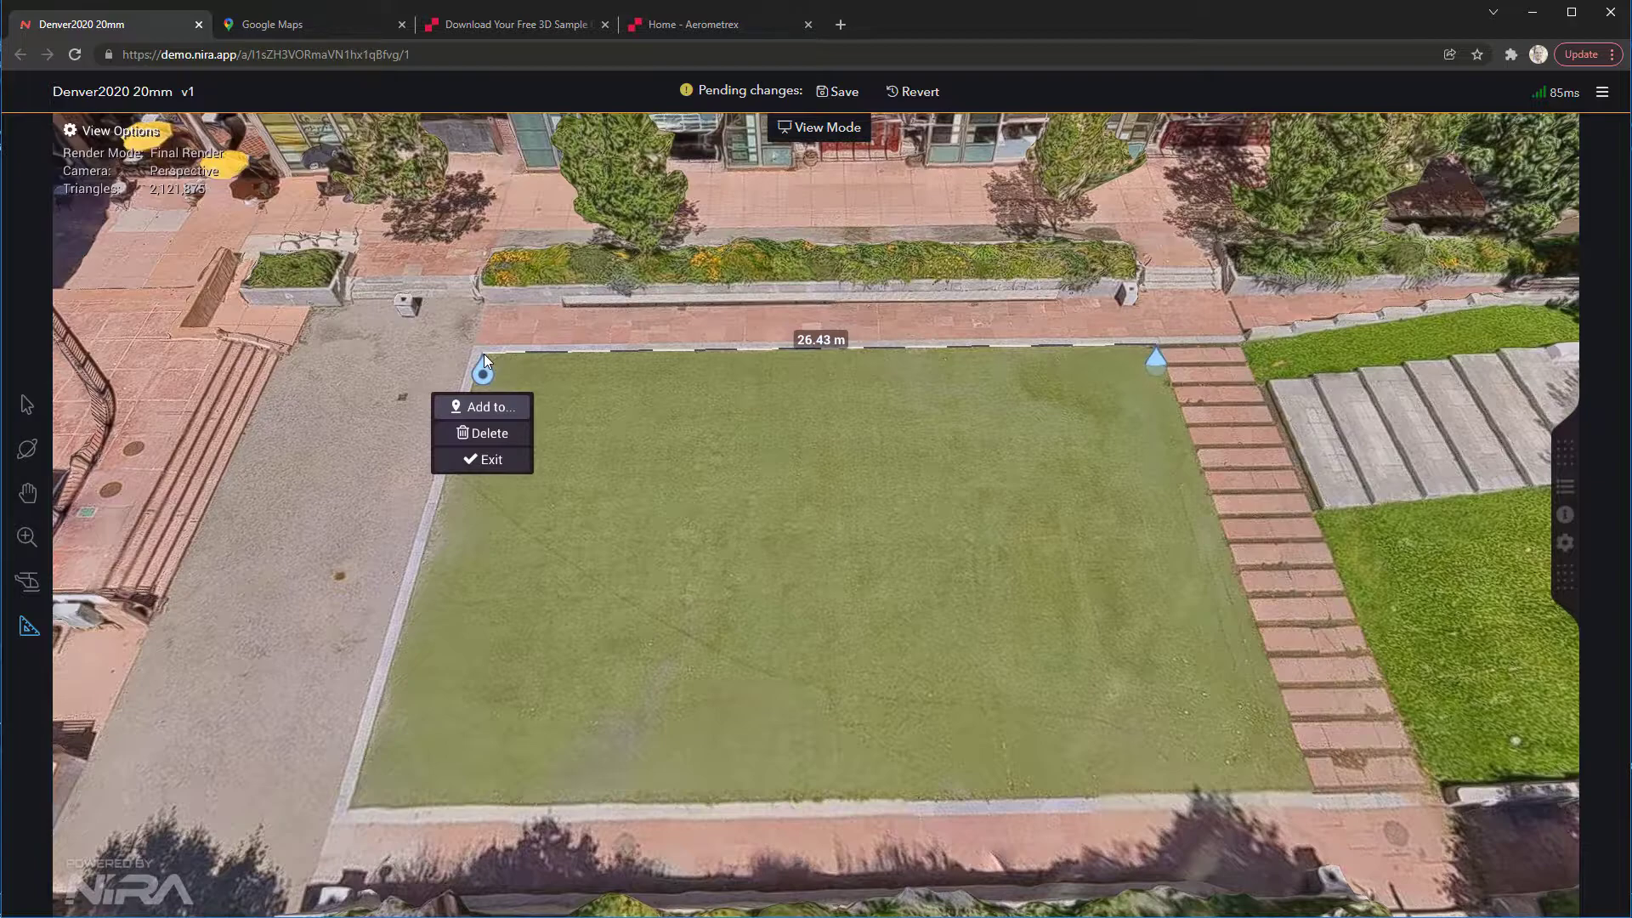
left_click(488, 411)
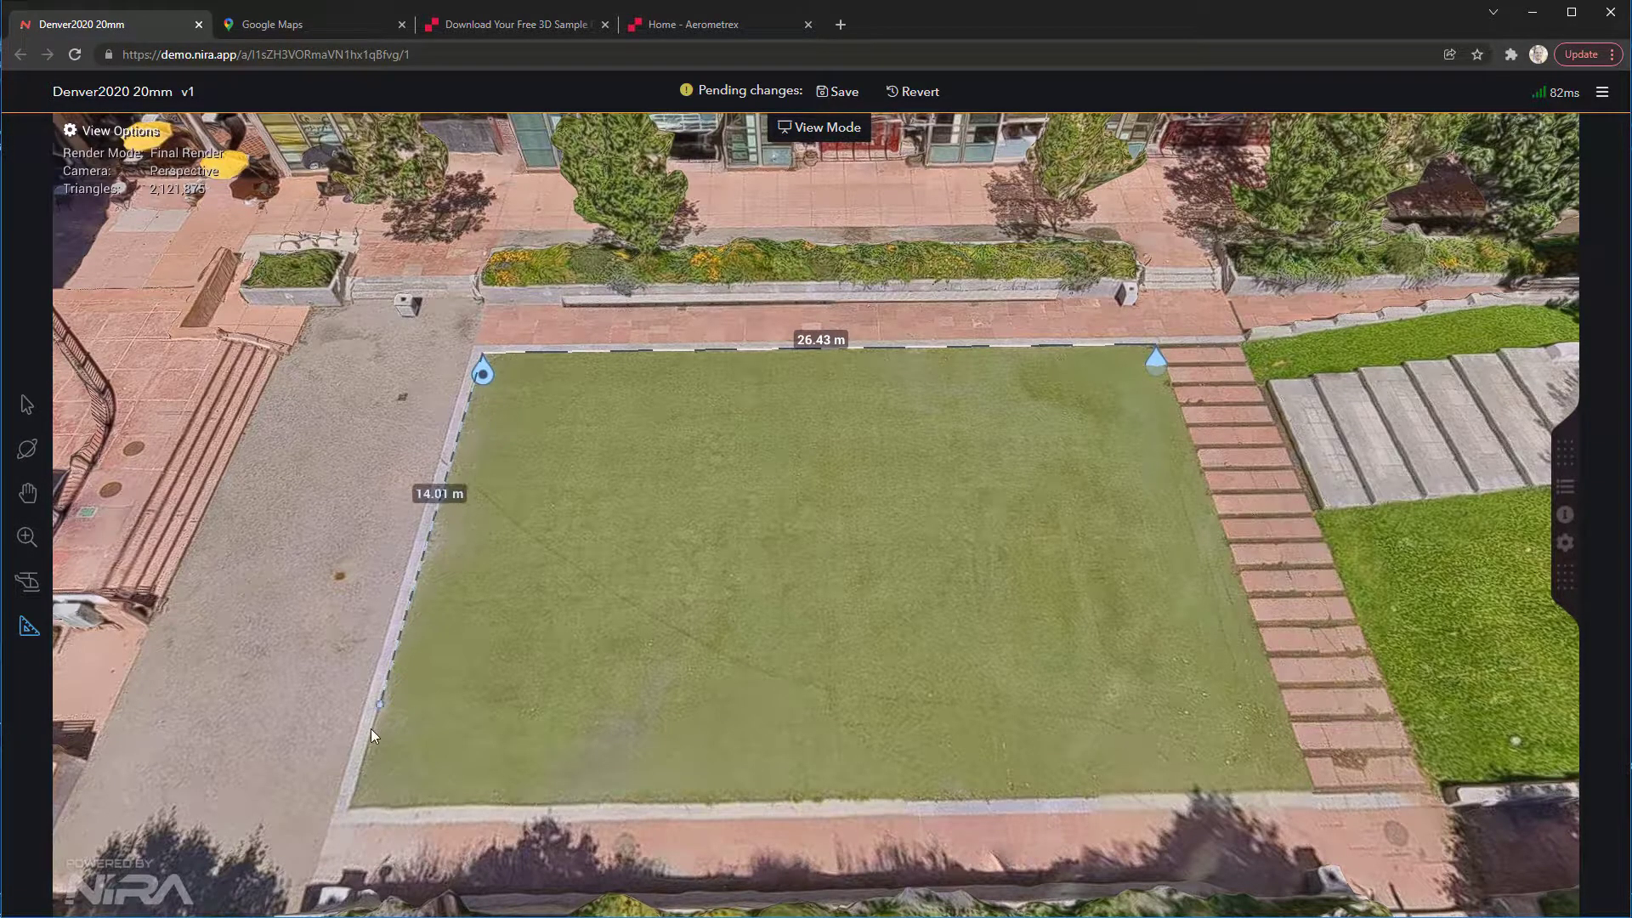
left_click(350, 809)
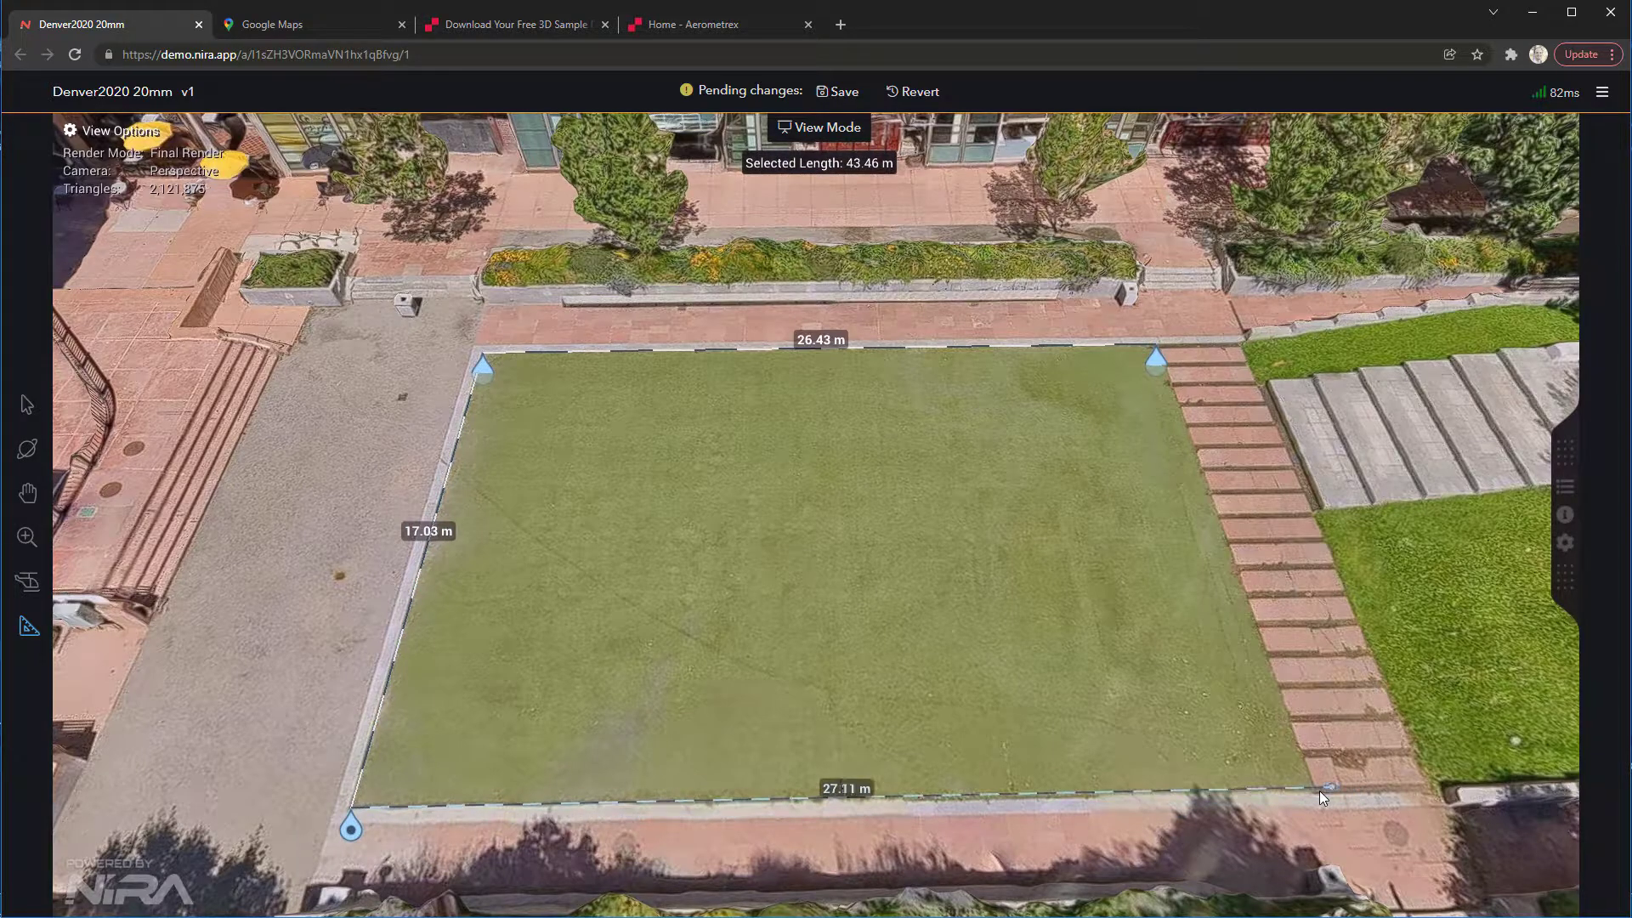
left_click(1313, 791)
left_click(1316, 811)
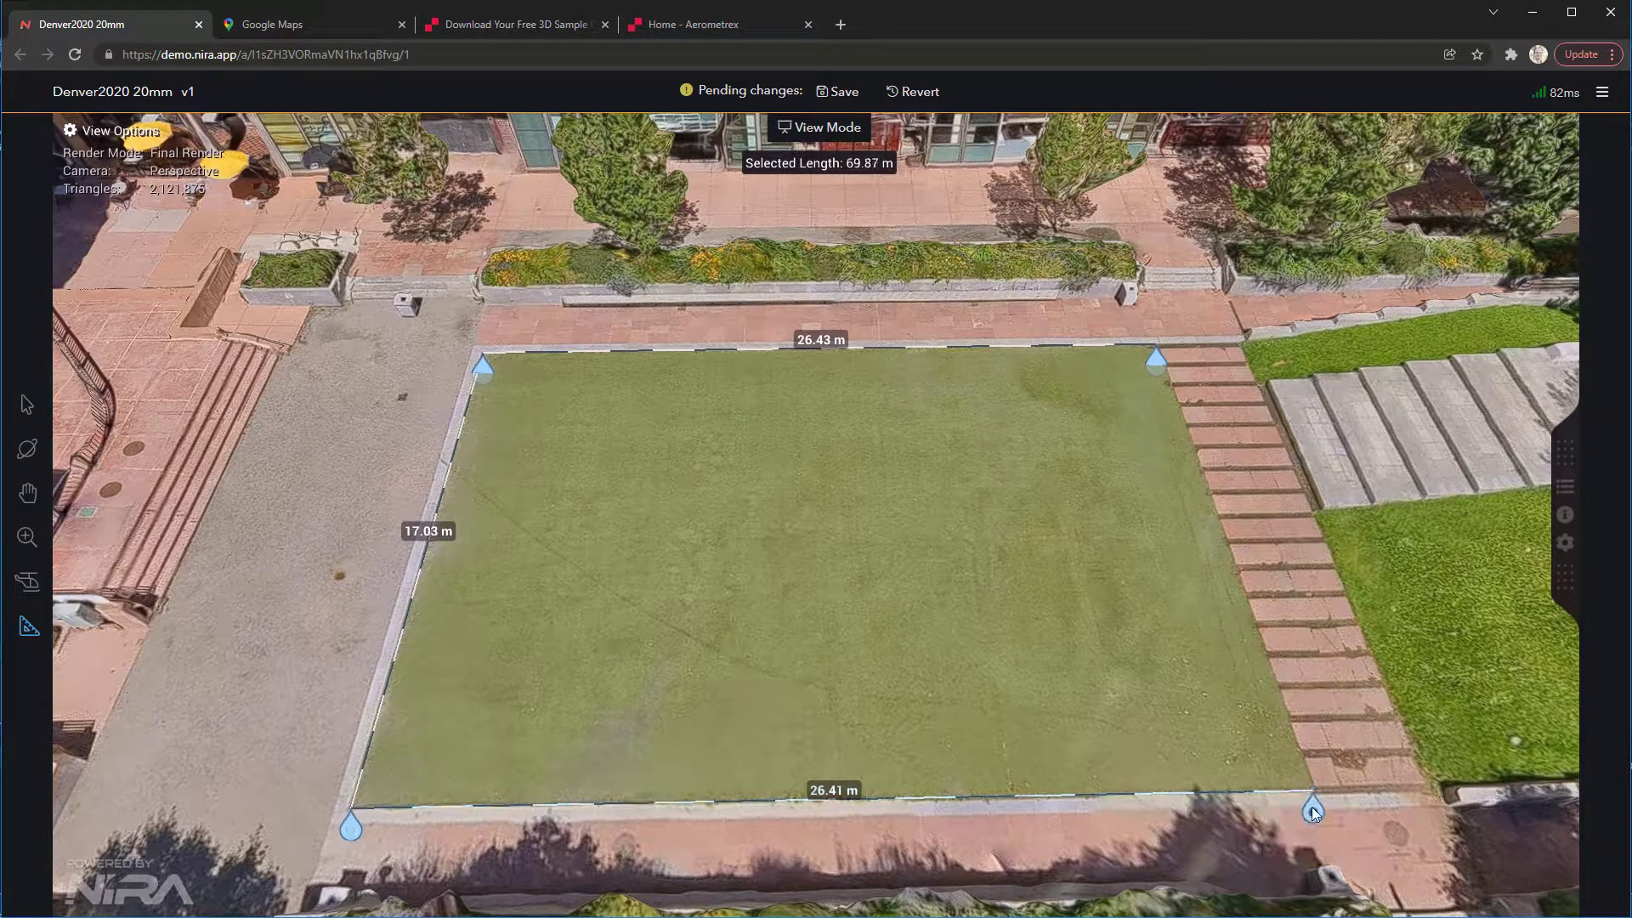
left_click(1158, 364)
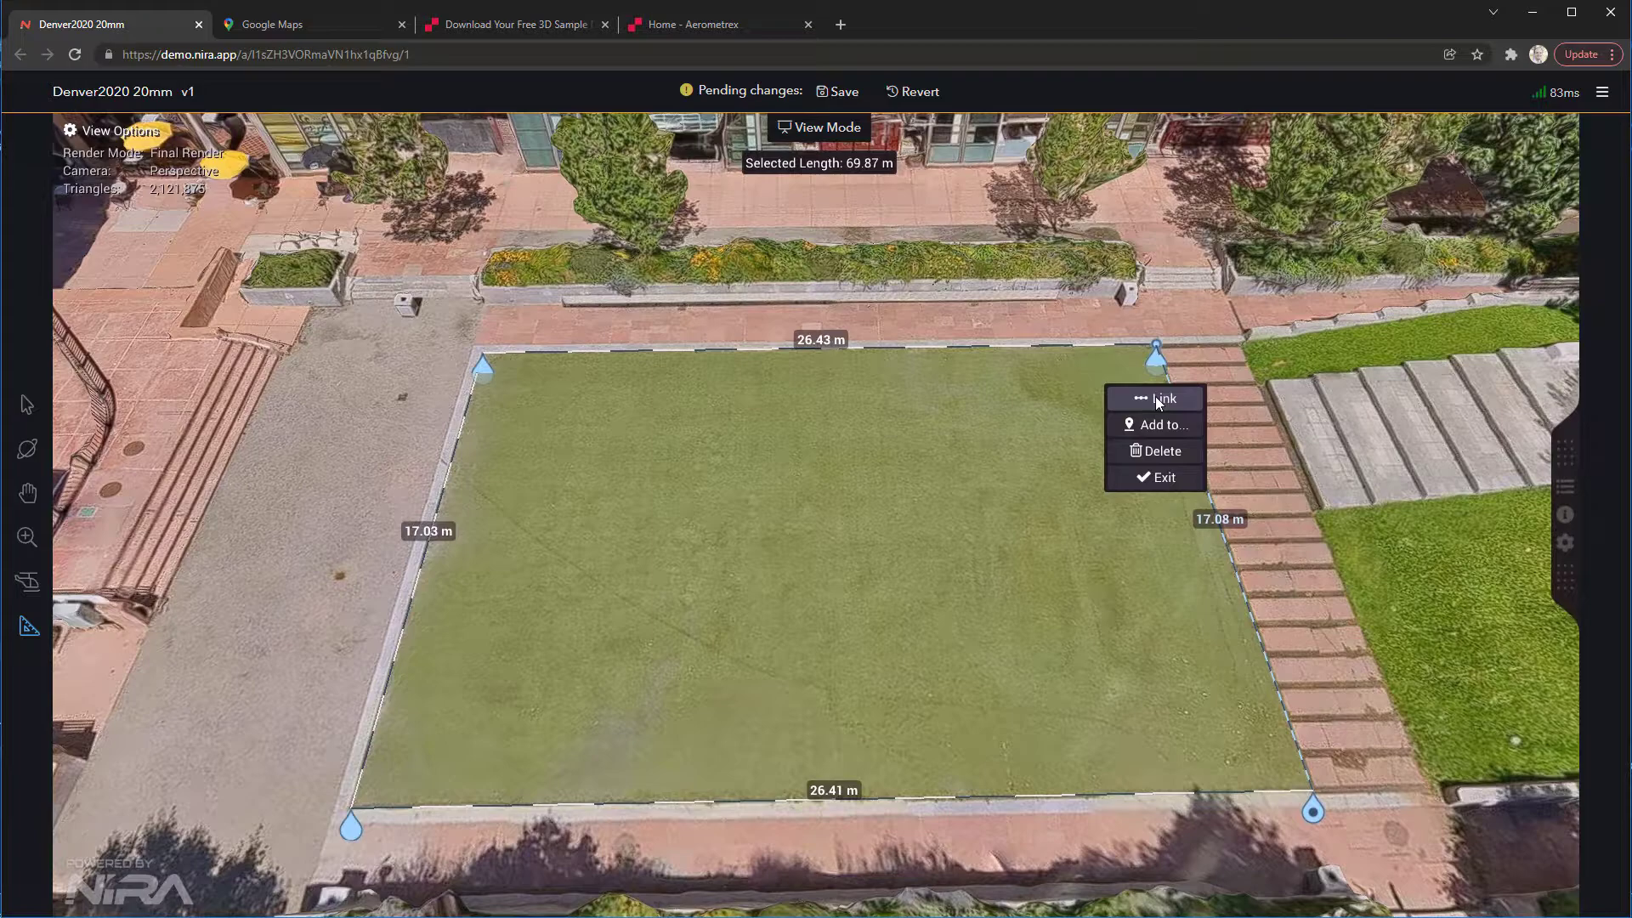
left_click(1155, 396)
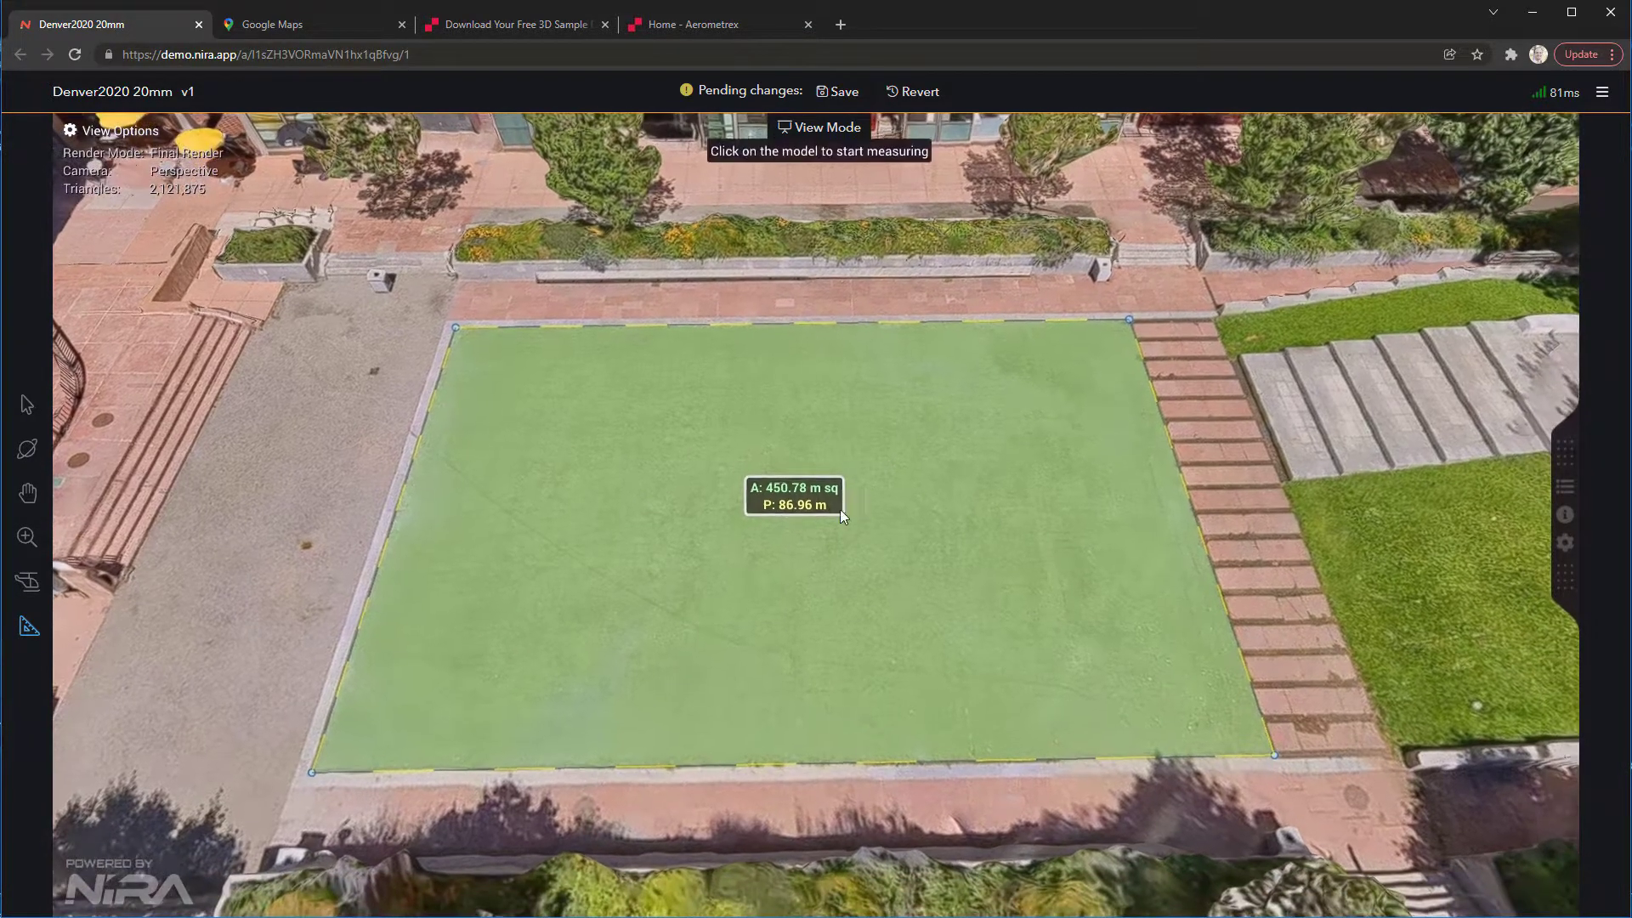
Examine the enclosed lawn area measurement in the wider plaza and up close around its street-side corner by the brick steps
left_click_drag(1010, 490, 808, 514)
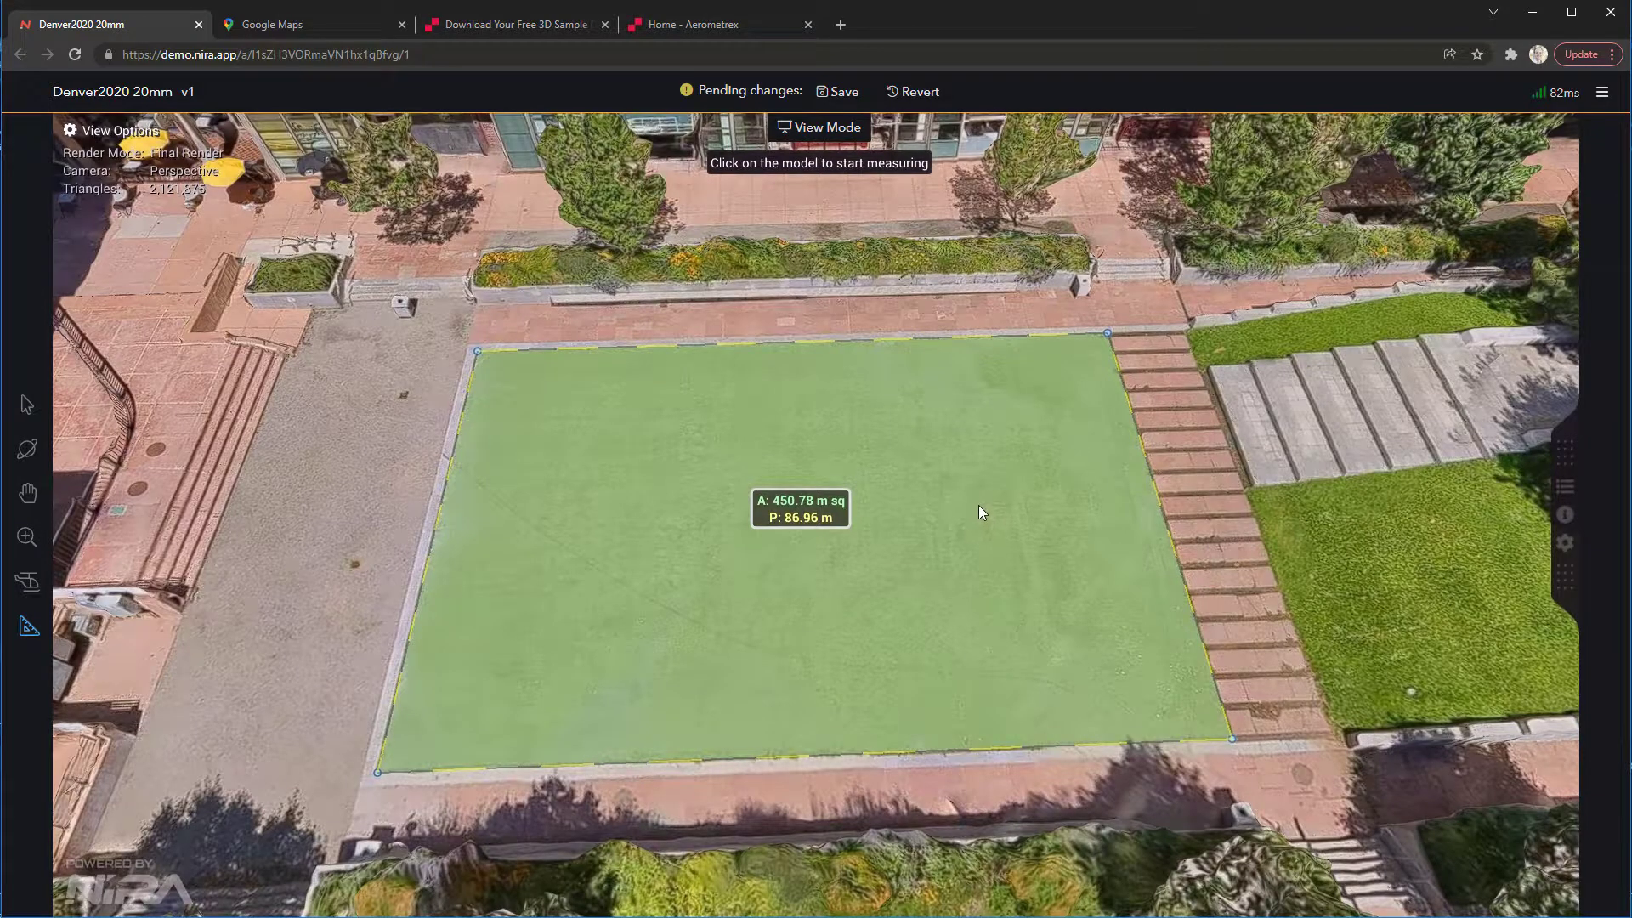
scroll(1096, 501, "down", 6)
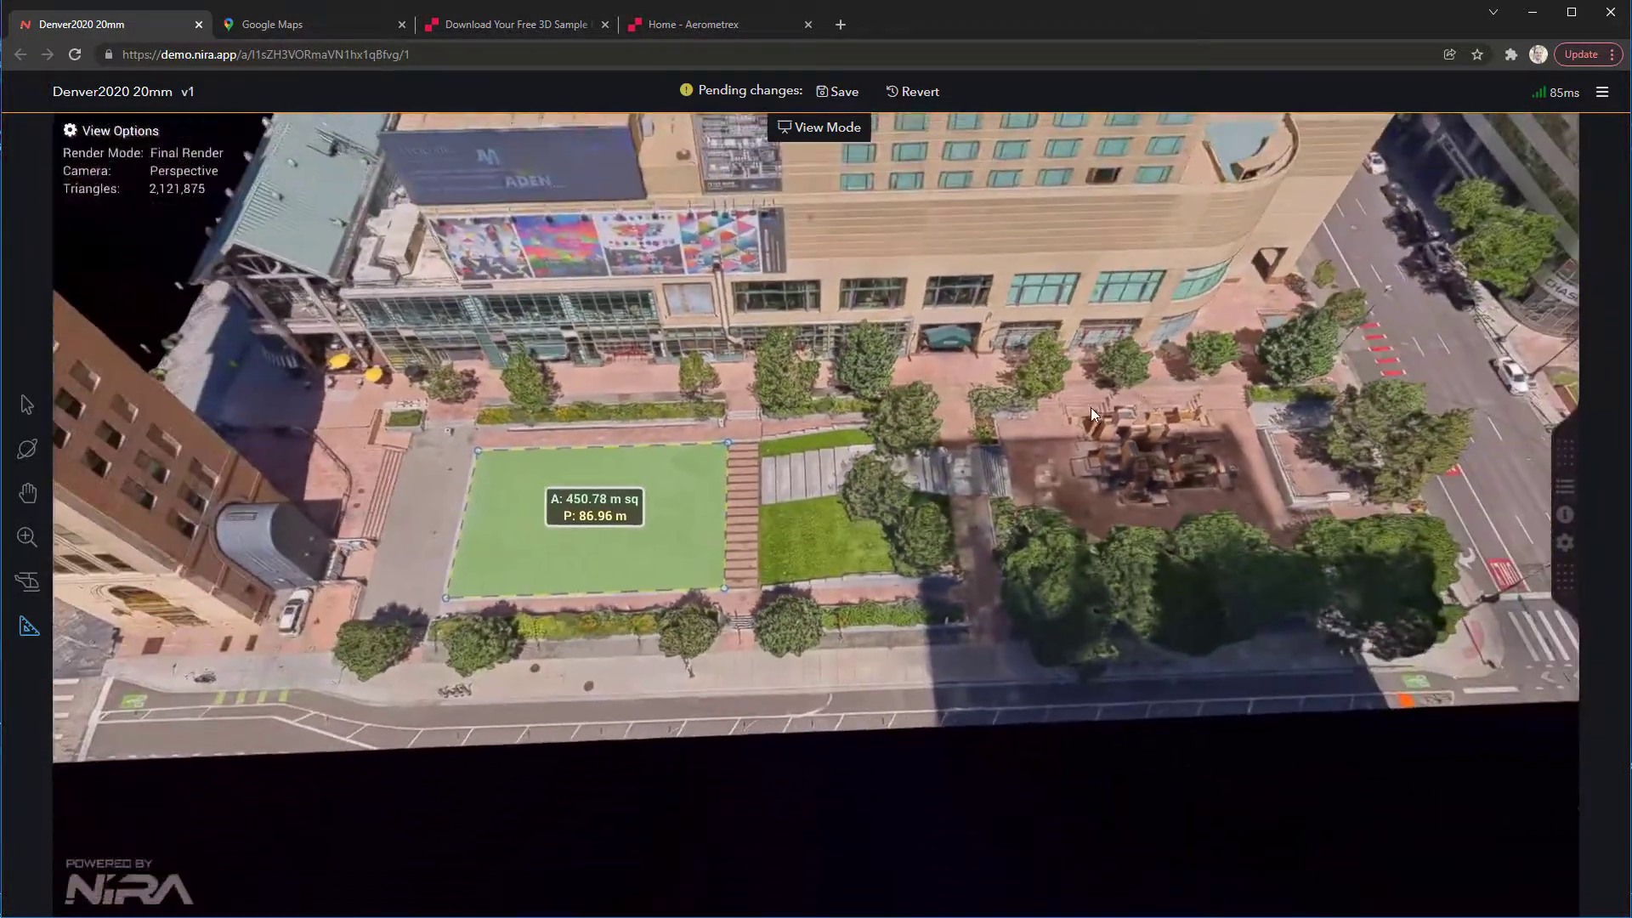
right_click_drag(1091, 407, 772, 466)
left_click_drag(941, 451, 991, 318)
right_click_drag(736, 618, 988, 523)
scroll(988, 523, "up", 4)
right_click_drag(646, 532, 861, 446)
scroll(812, 473, "up", 2)
left_click_drag(676, 498, 897, 512)
scroll(840, 563, "up", 2)
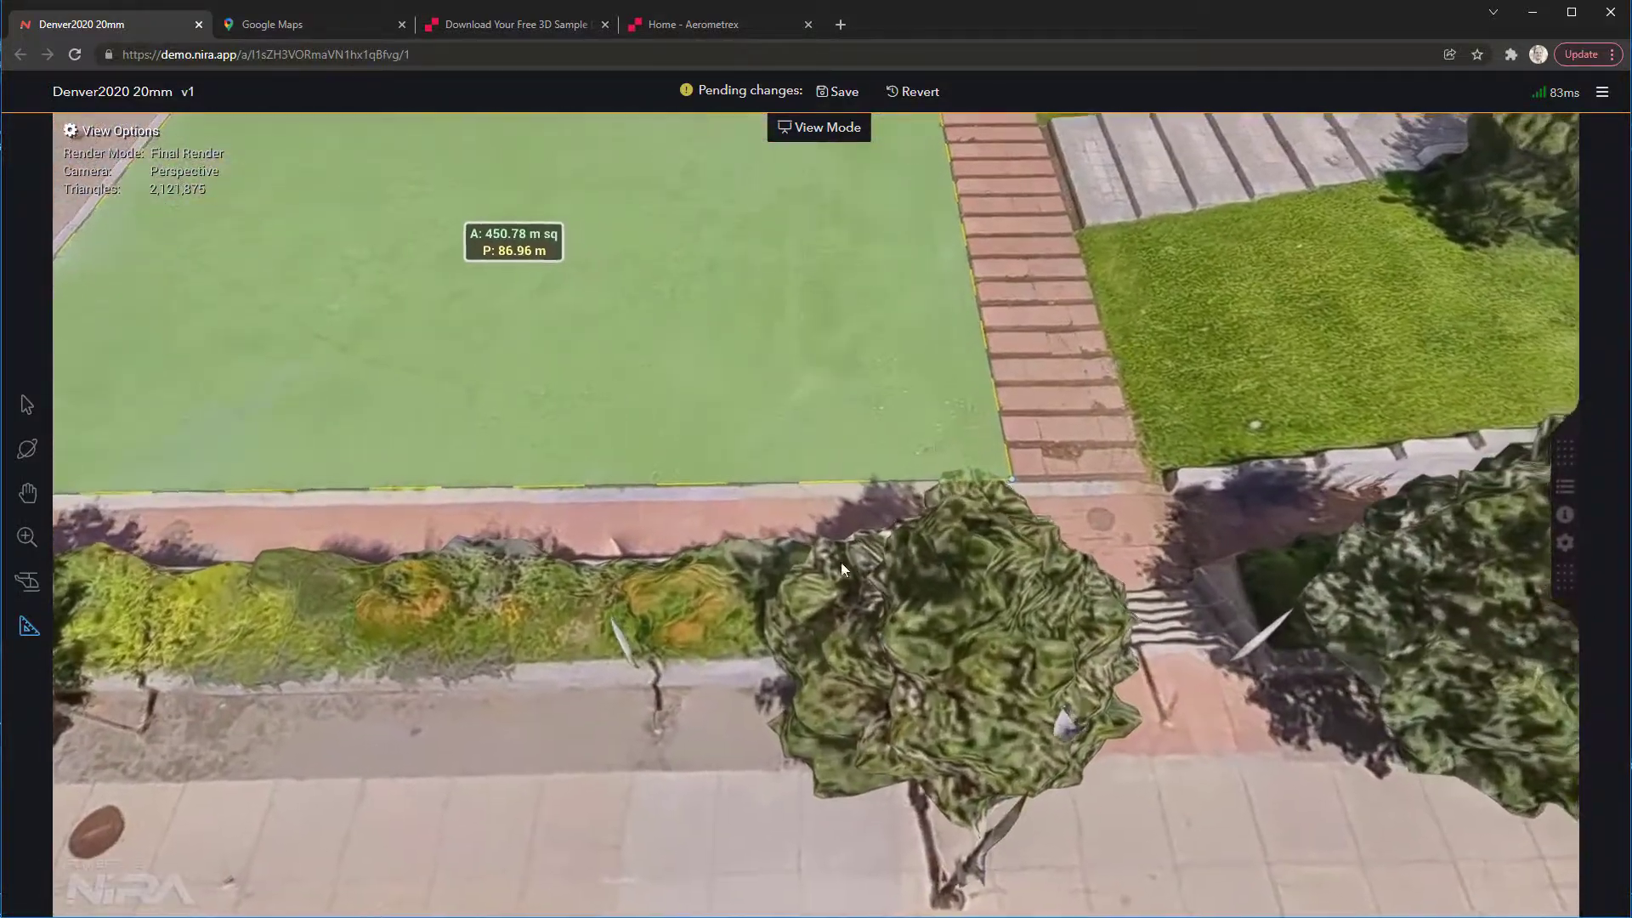
right_click_drag(1005, 472, 900, 602)
scroll(909, 618, "up", 2)
scroll(922, 644, "down", 6)
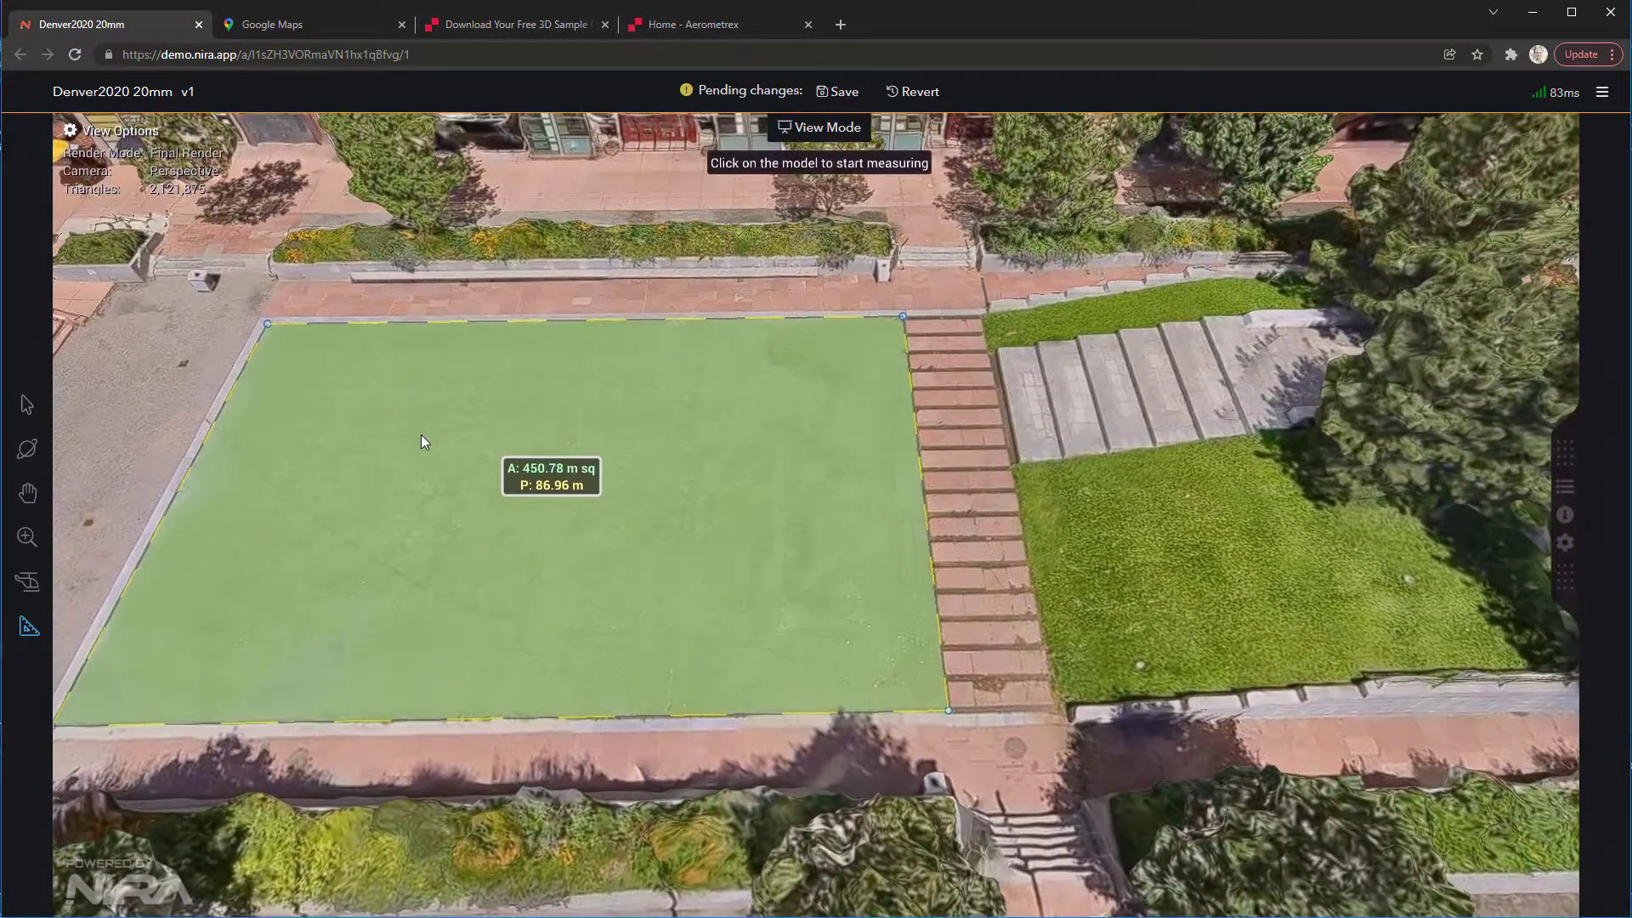
Nudge the measured area's street-side corner point by the gravel path slightly, and delete that point
left_click_drag(421, 435, 487, 386)
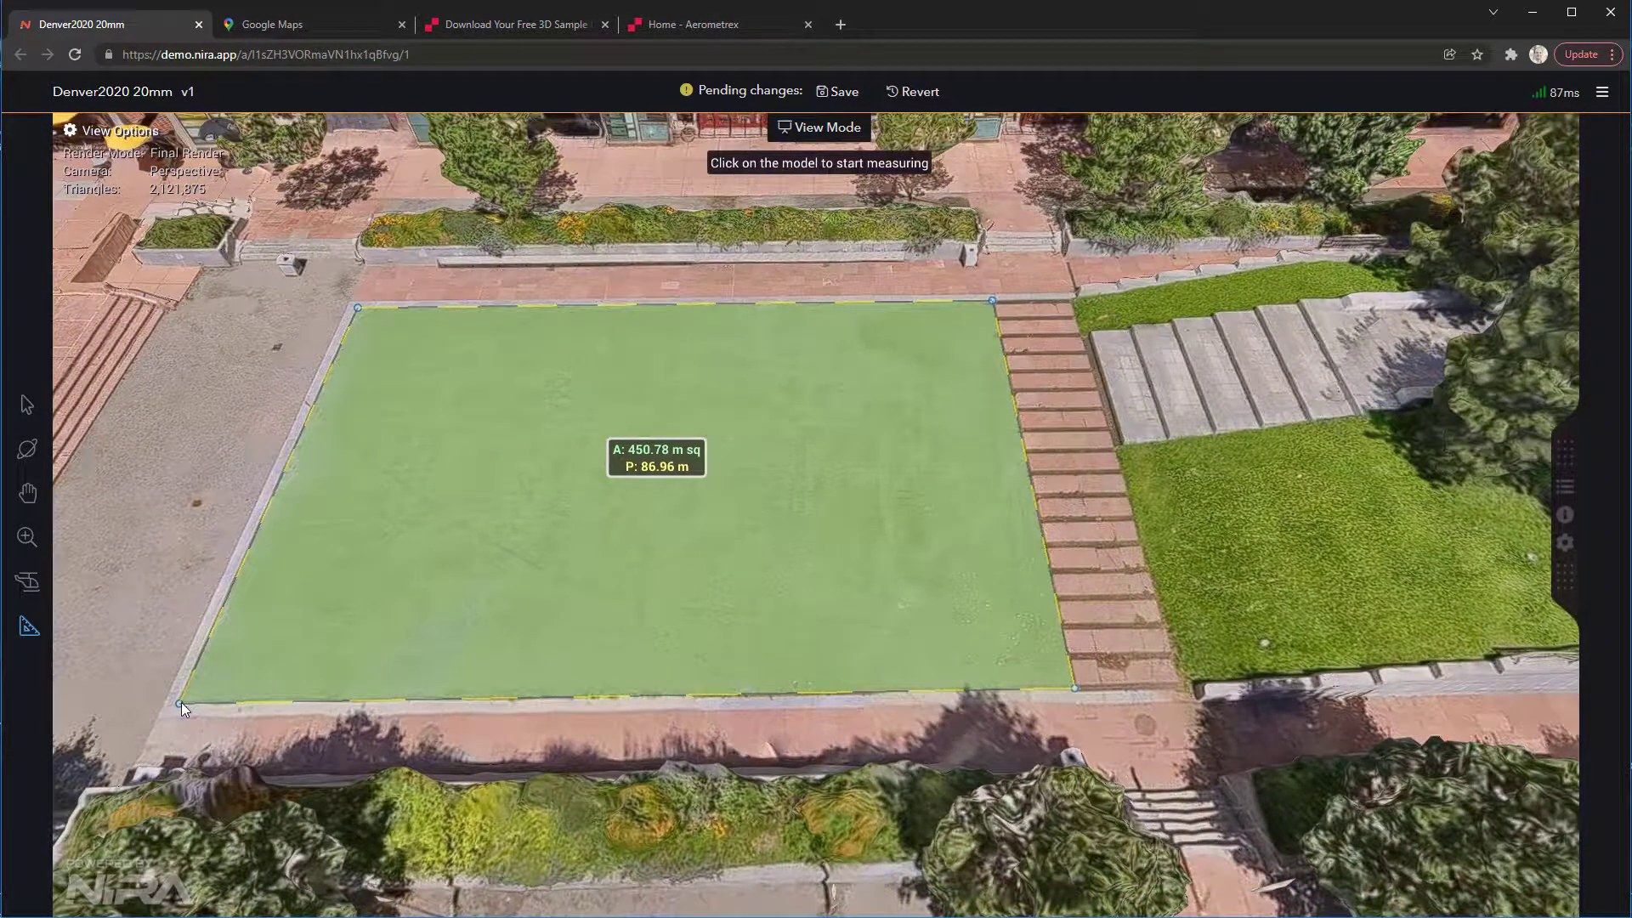
mouse_move(180, 702)
left_mouse_down()
mouse_move(411, 626)
mouse_move(401, 579)
mouse_move(180, 704)
left_mouse_up()
right_click(180, 703)
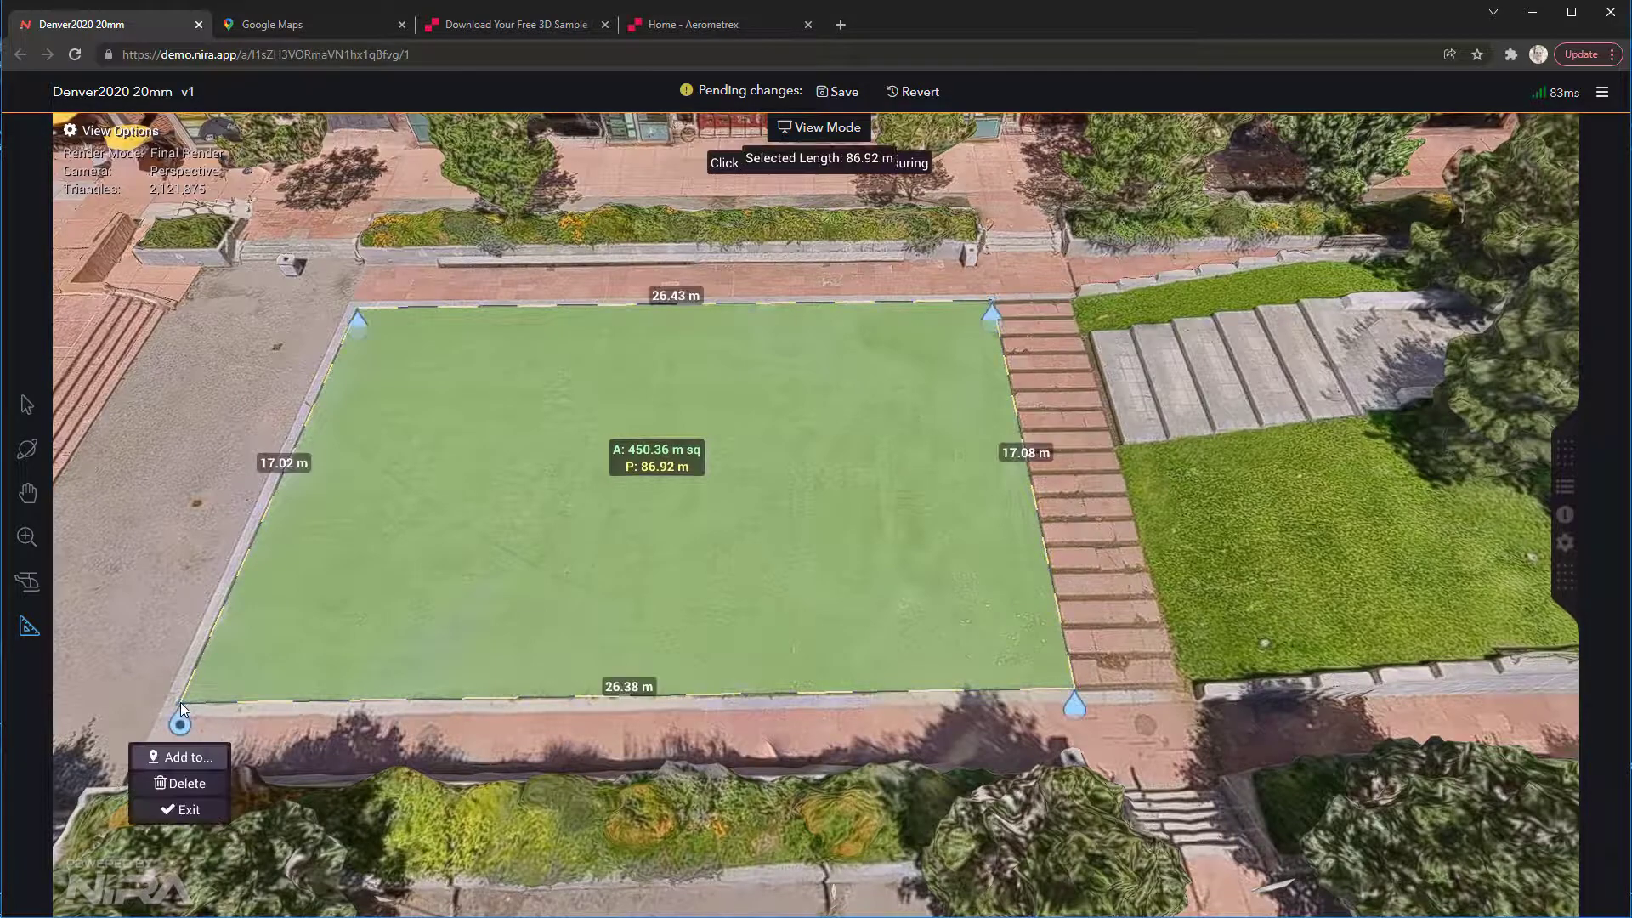
left_click(182, 781)
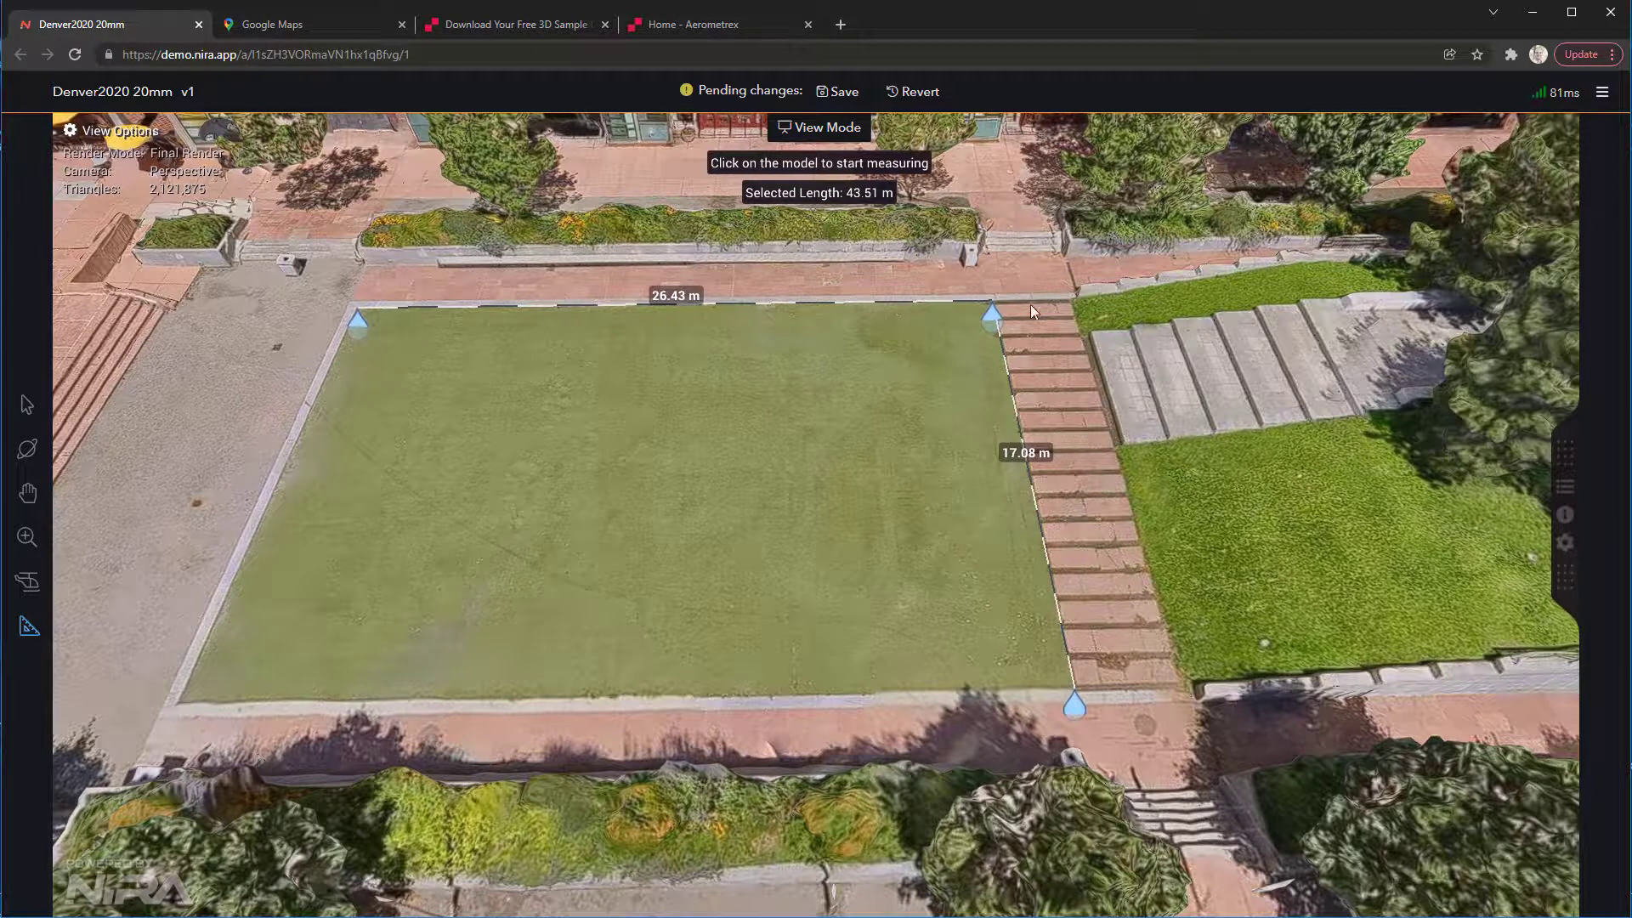
Save the pending measurement changes to the Denver model
left_click_drag(942, 489, 804, 469)
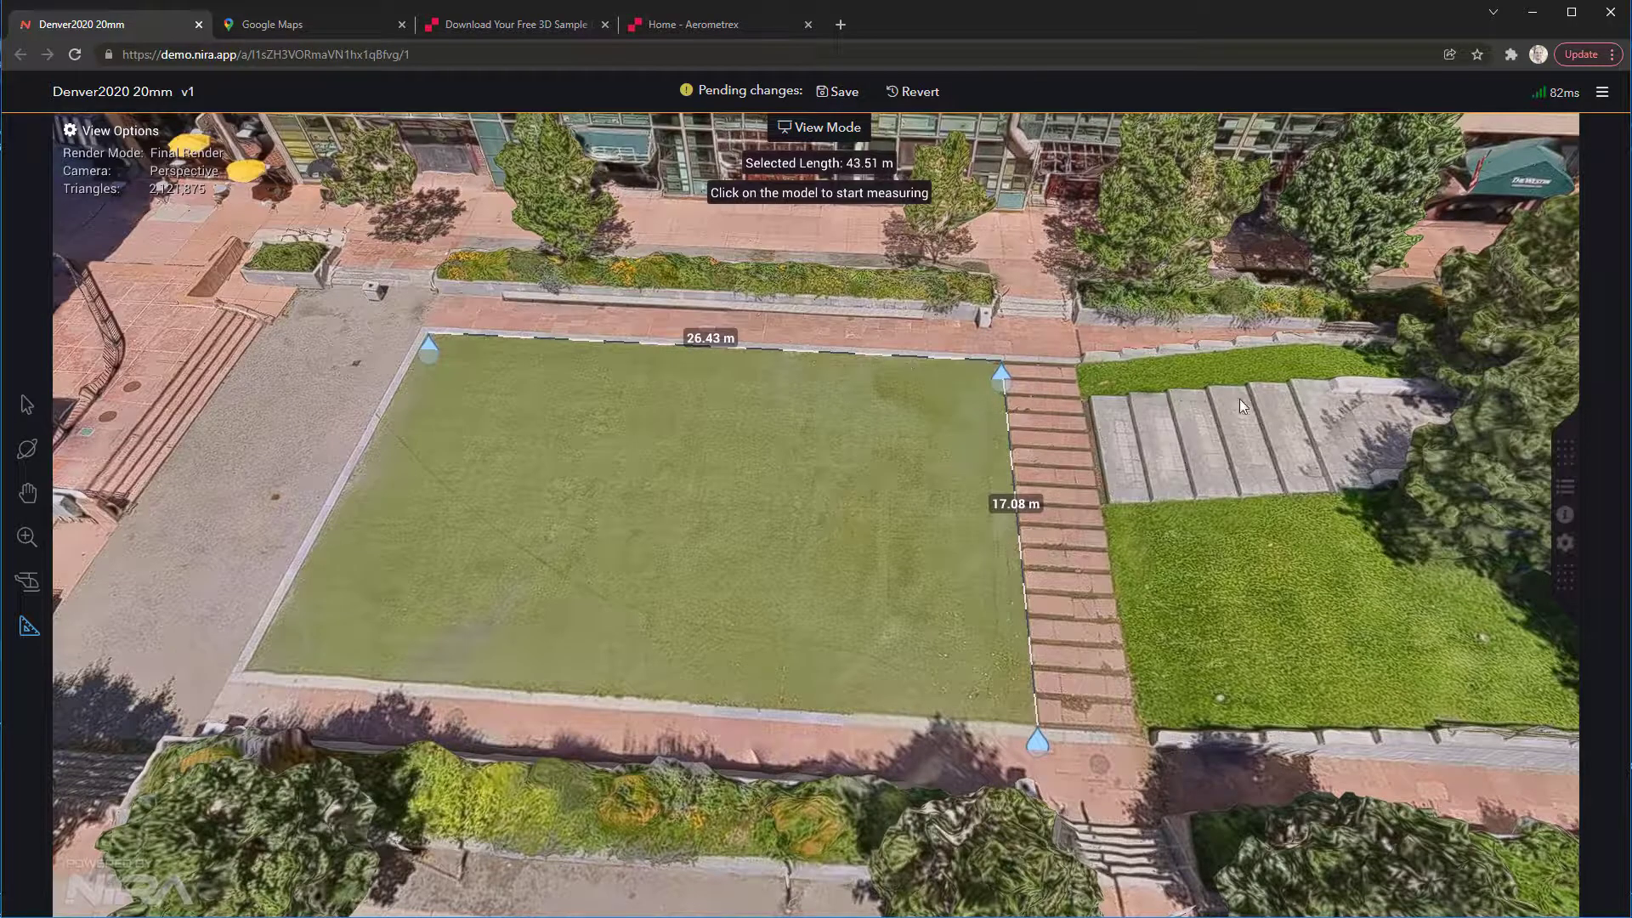
left_click_drag(1239, 399, 1010, 374)
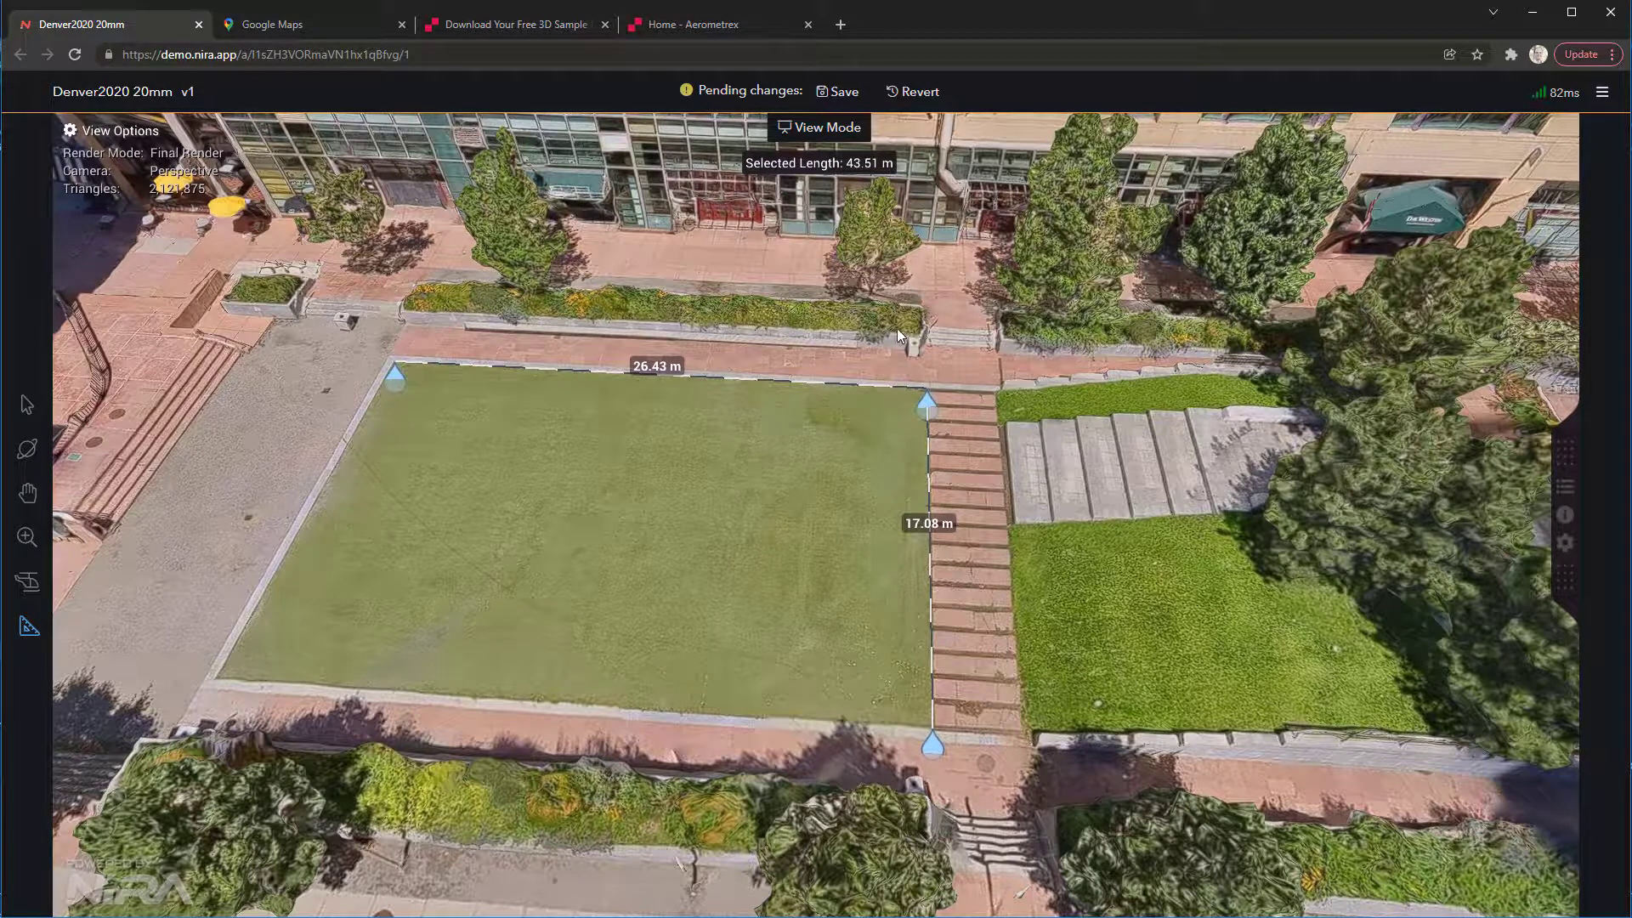
left_click(845, 95)
left_click_drag(941, 484, 900, 426)
scroll(900, 426, "down", 1)
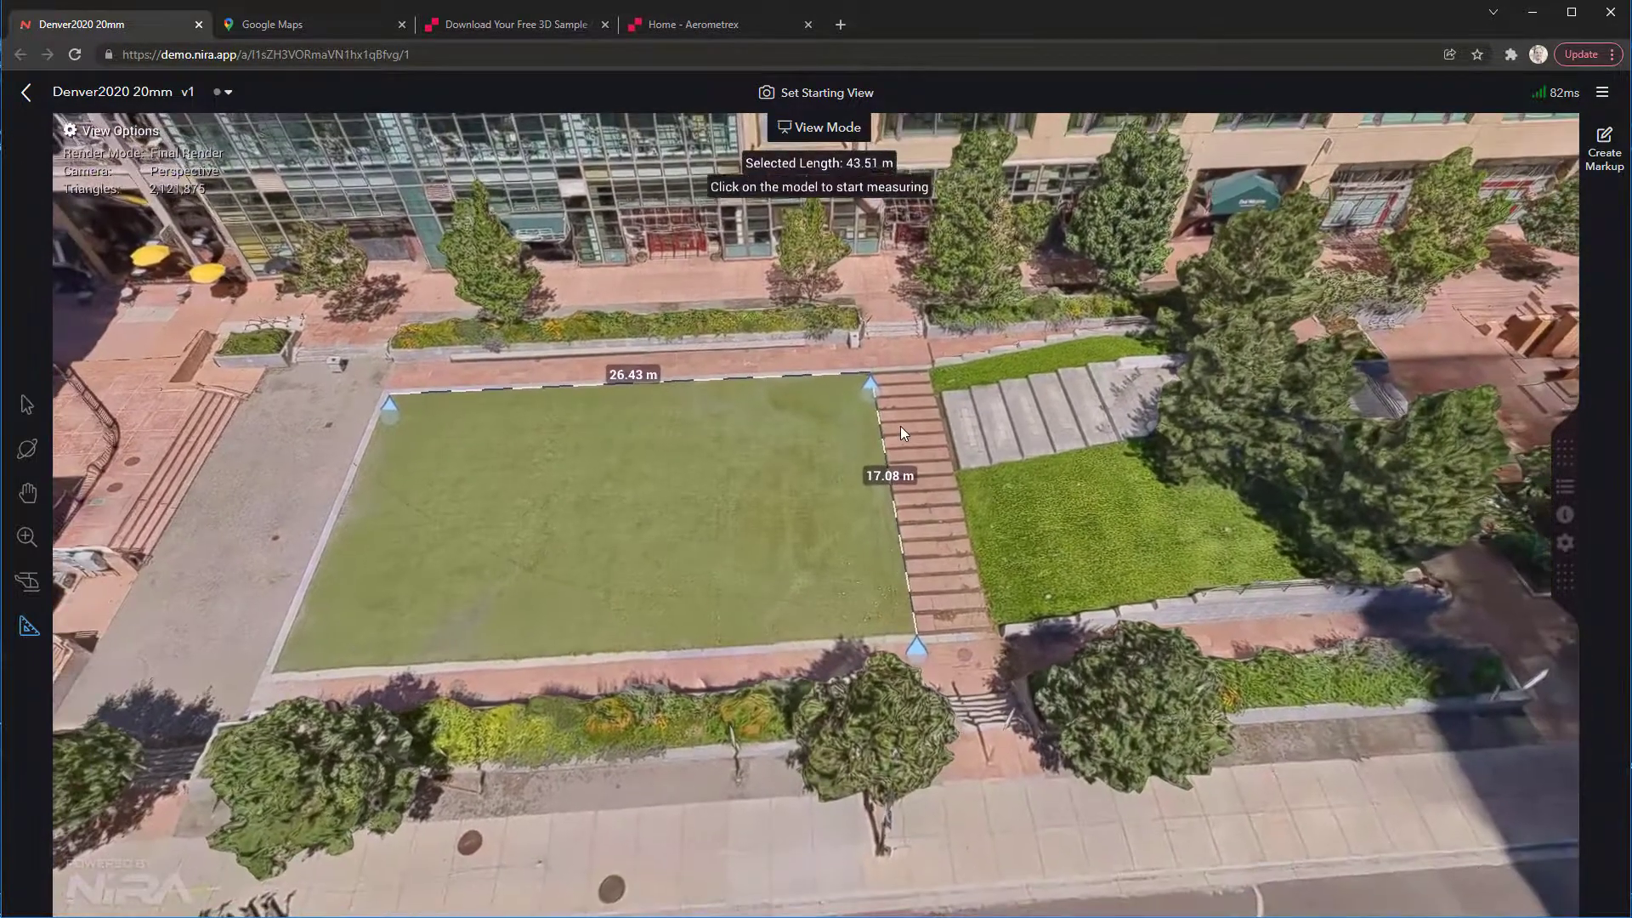